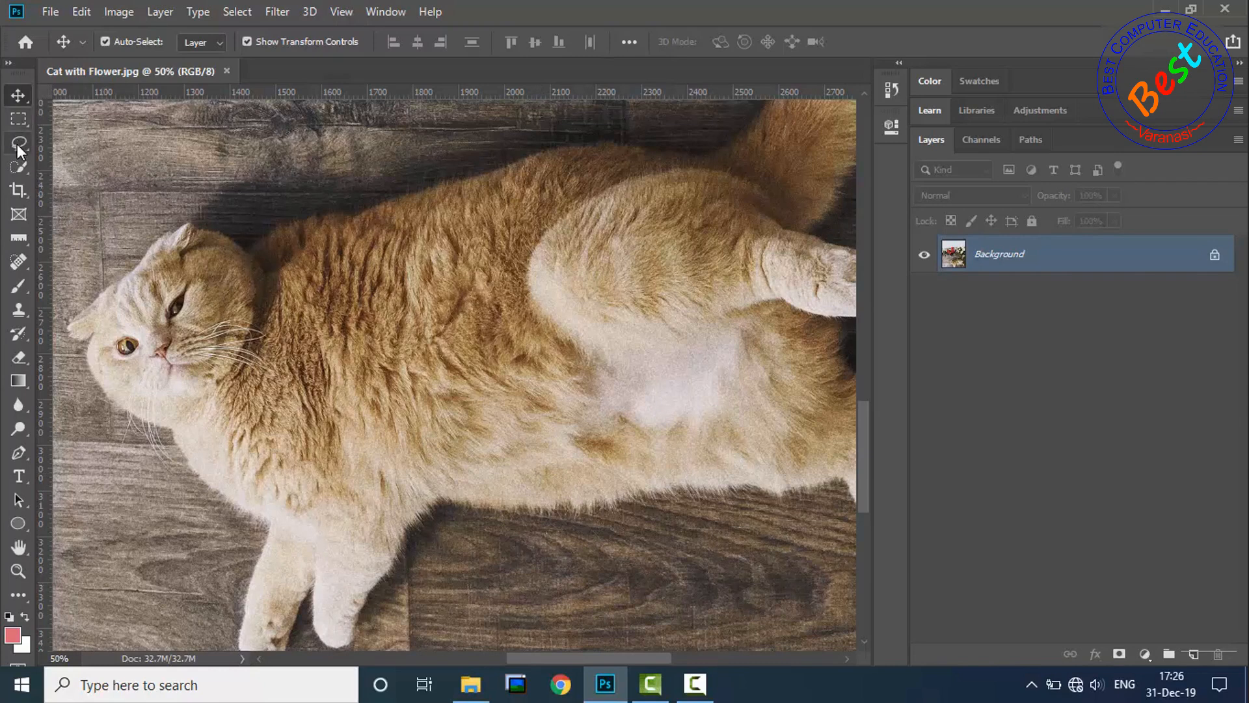
# Step: Select the whole cat, from head to tail tip, as a new selection using the Quick Selection tool with a size 30 brush
pyautogui.press('w')
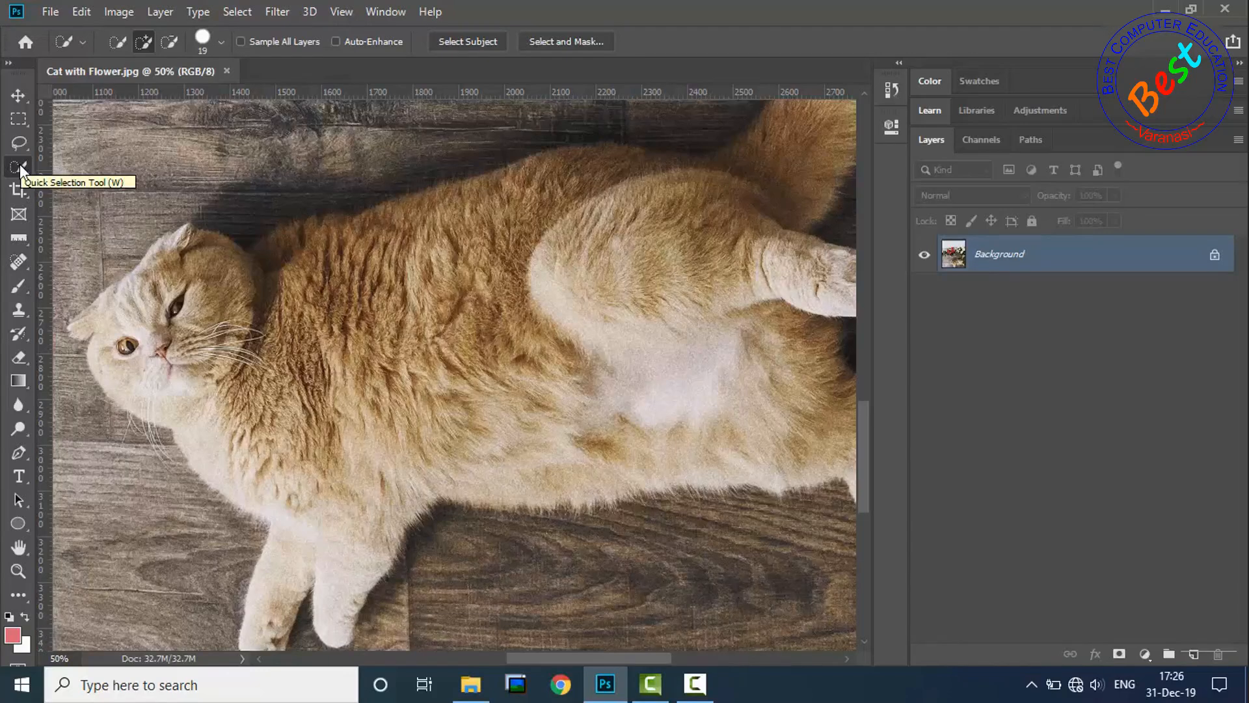
pyautogui.rightClick(72, 39)
pyautogui.click(127, 34)
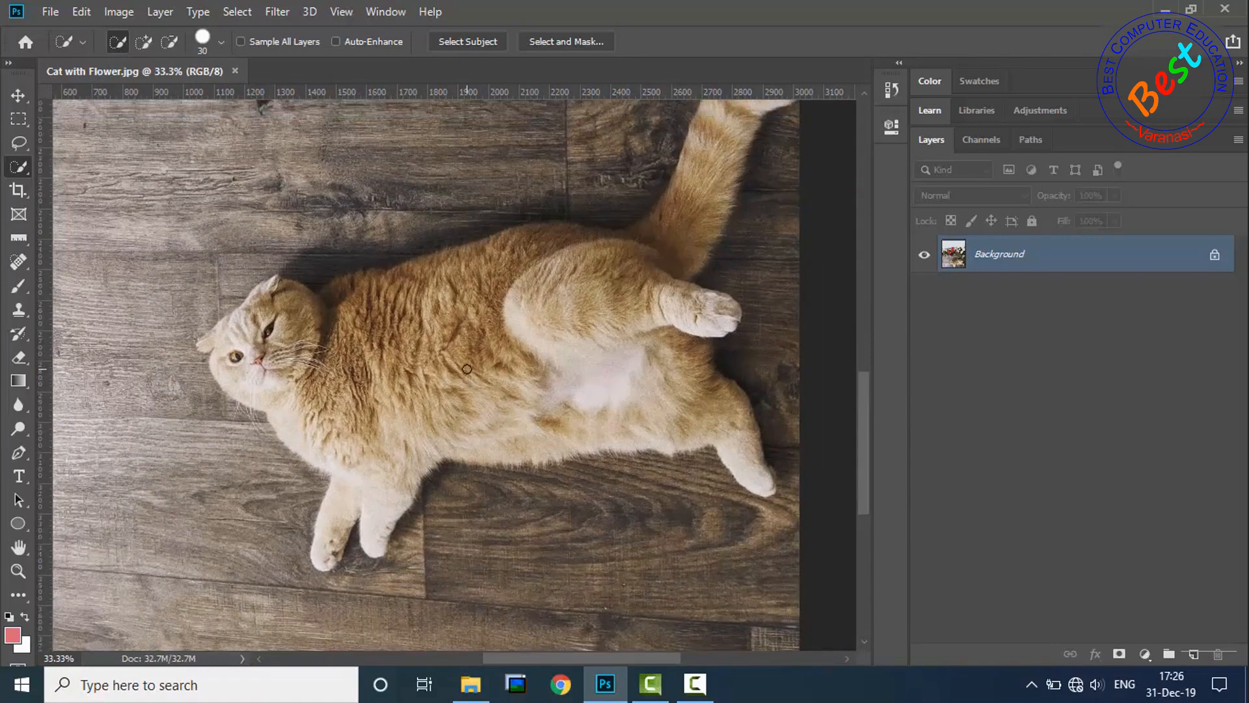
pyautogui.scroll(1, 466, 369)
pyautogui.scroll(-2, 466, 369)
pyautogui.scroll(1, 475, 243)
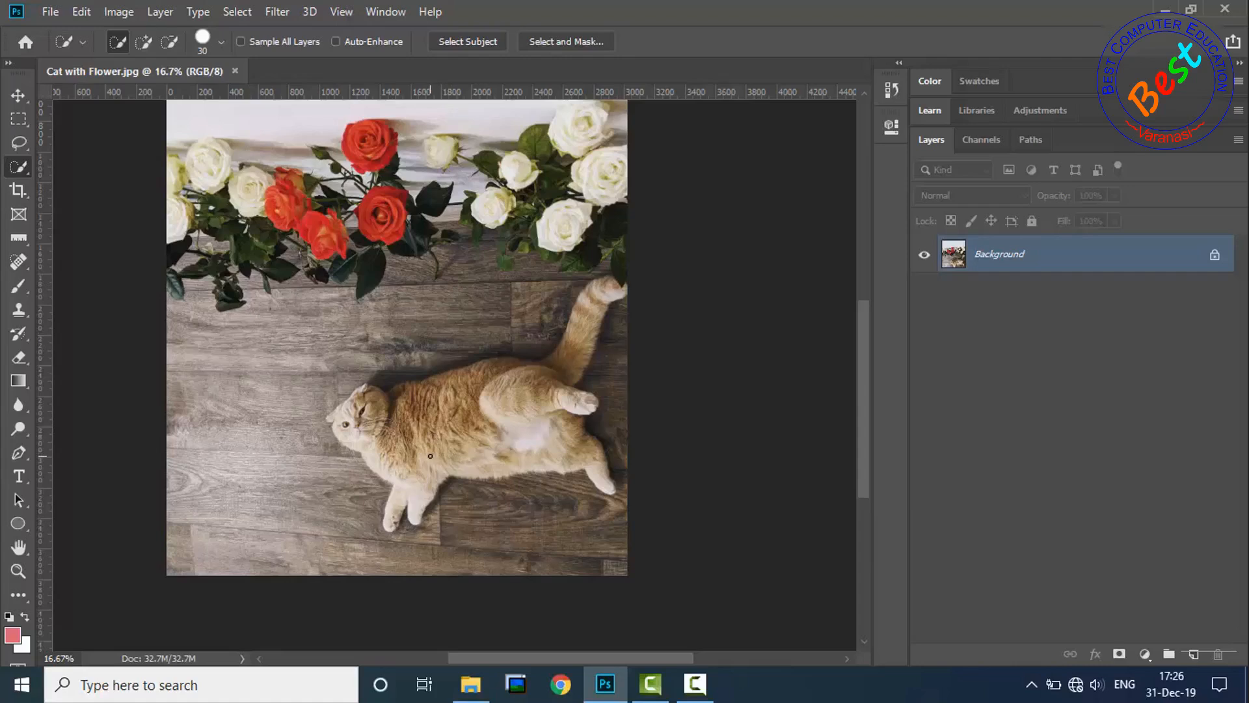
pyautogui.scroll(1, 430, 455)
pyautogui.scroll(-1, 468, 494)
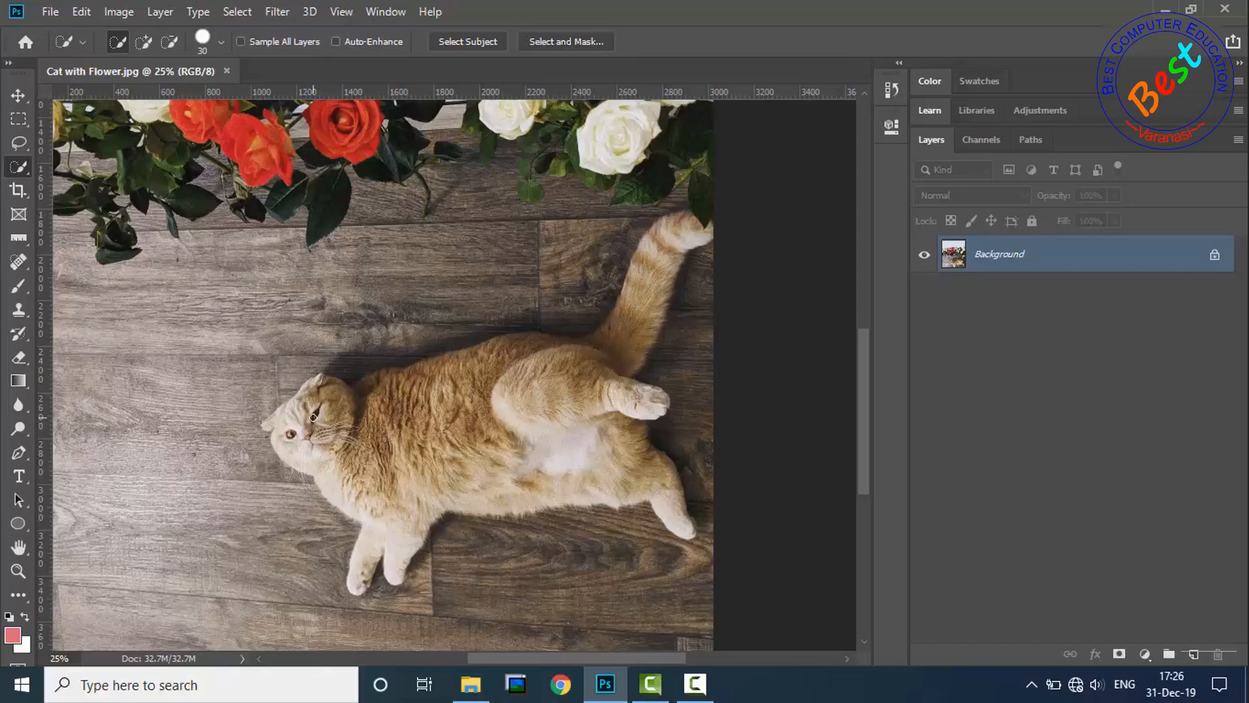
pyautogui.moveTo(277, 423)
pyautogui.mouseDown()
pyautogui.moveTo(316, 403)
pyautogui.moveTo(322, 423)
pyautogui.moveTo(293, 444)
pyautogui.moveTo(345, 448)
pyautogui.moveTo(338, 394)
pyautogui.moveTo(364, 406)
pyautogui.moveTo(533, 387)
pyautogui.moveTo(461, 424)
pyautogui.moveTo(520, 409)
pyautogui.moveTo(357, 475)
pyautogui.moveTo(455, 489)
pyautogui.moveTo(611, 471)
pyautogui.moveTo(586, 397)
pyautogui.moveTo(611, 351)
pyautogui.mouseUp()
pyautogui.hscroll(3, 503, 446)
pyautogui.hscroll(-1, 502, 446)
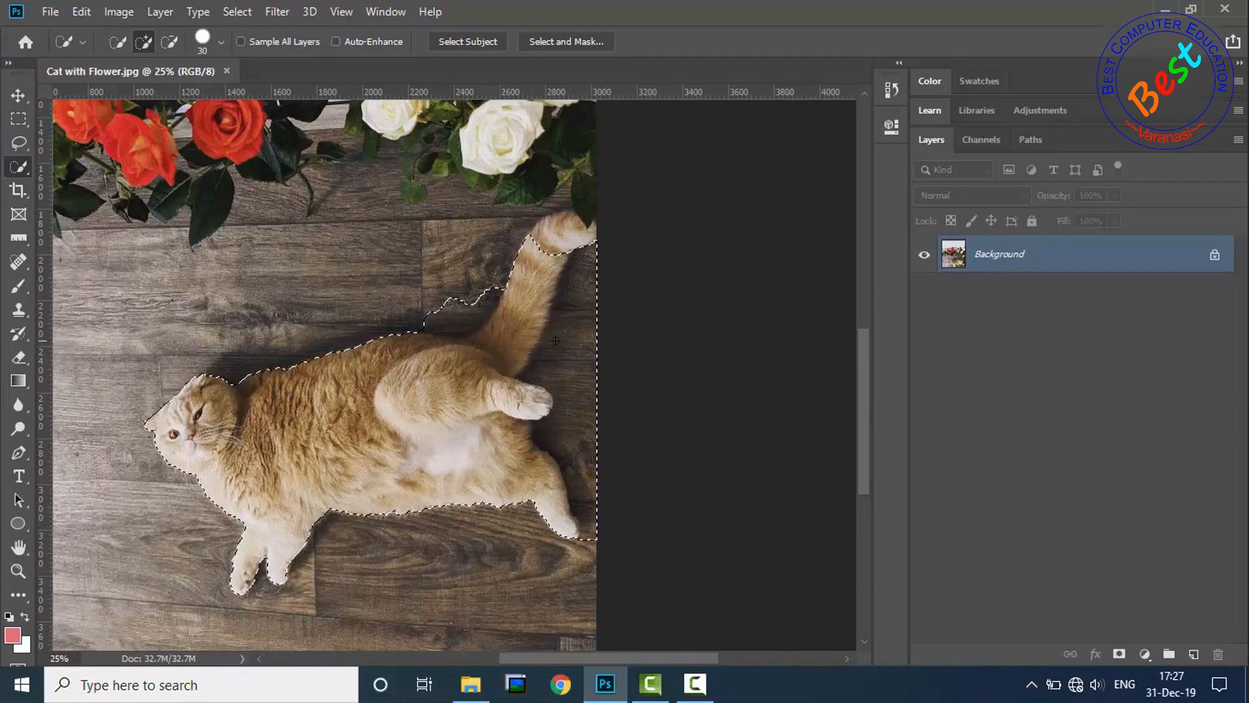
pyautogui.moveTo(547, 255); pyautogui.dragTo(563, 238)
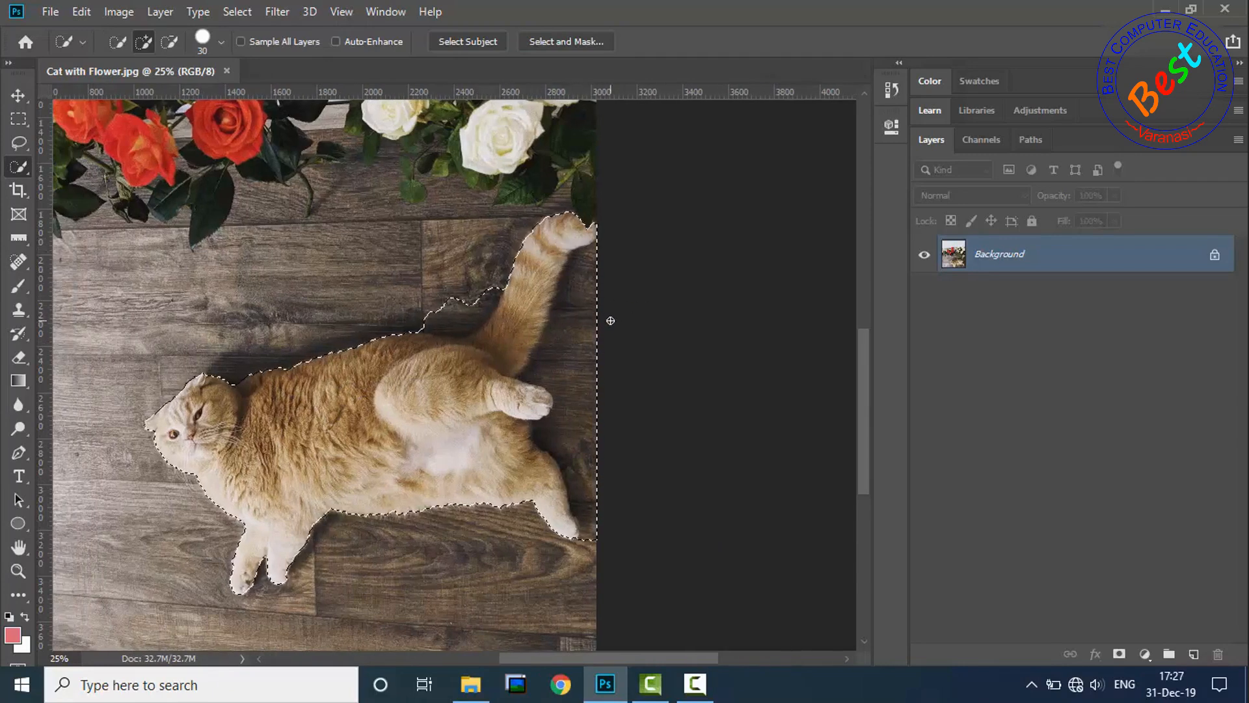
# Step: Subtract the wooden floor areas beside the tail and hind legs and above the cat's back from the selection
pyautogui.press('alt')
pyautogui.moveTo(597, 287)
pyautogui.mouseDown()
pyautogui.moveTo(582, 336)
pyautogui.moveTo(557, 367)
pyautogui.moveTo(587, 394)
pyautogui.moveTo(586, 451)
pyautogui.mouseUp()
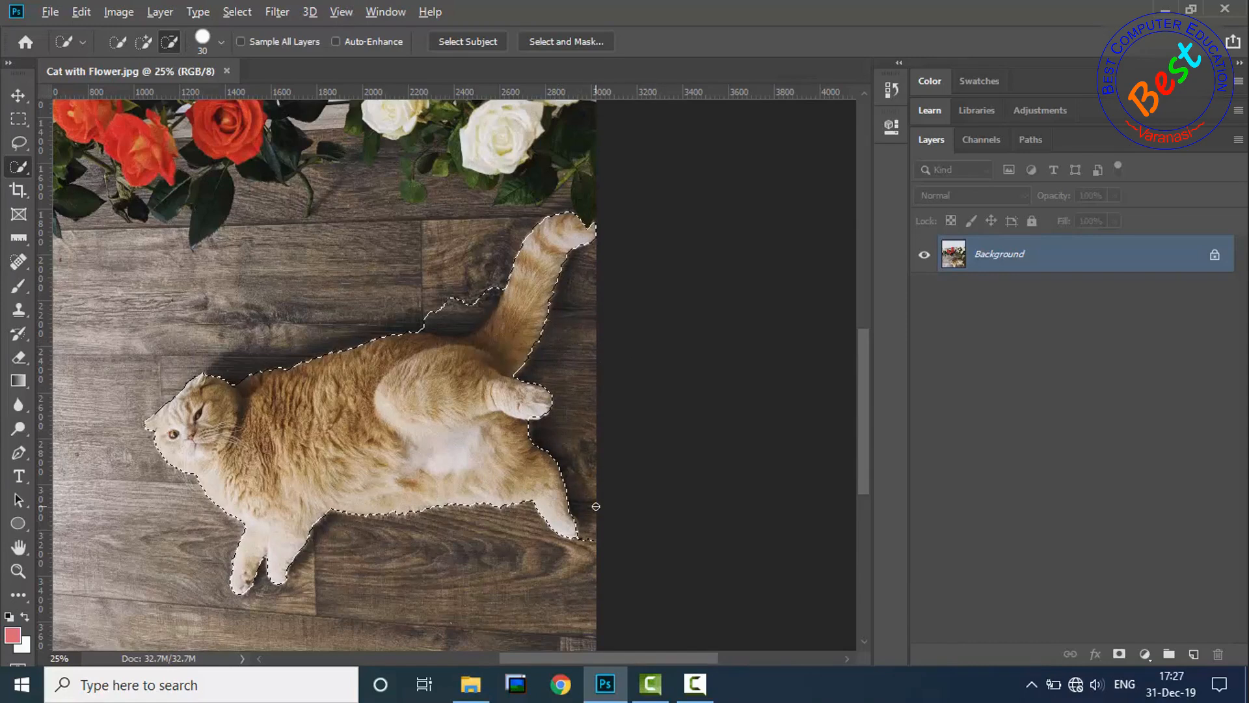
pyautogui.moveTo(589, 547); pyautogui.dragTo(589, 540)
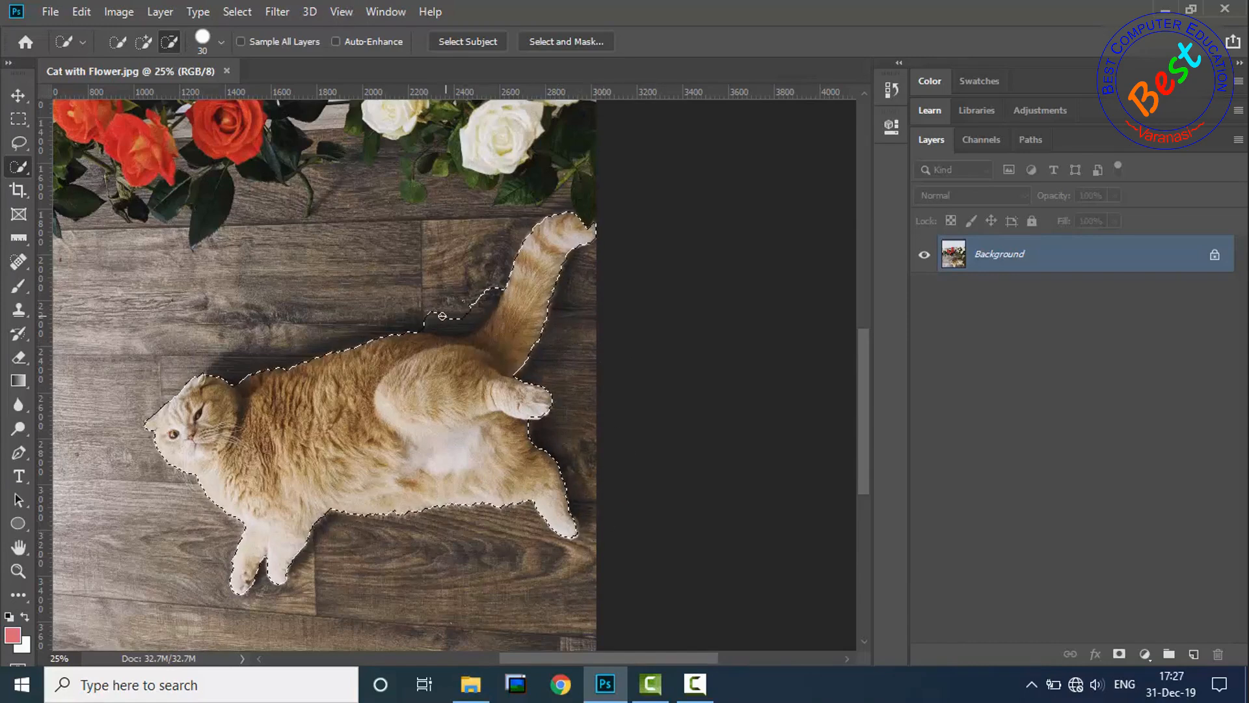
pyautogui.moveTo(443, 319); pyautogui.dragTo(446, 333)
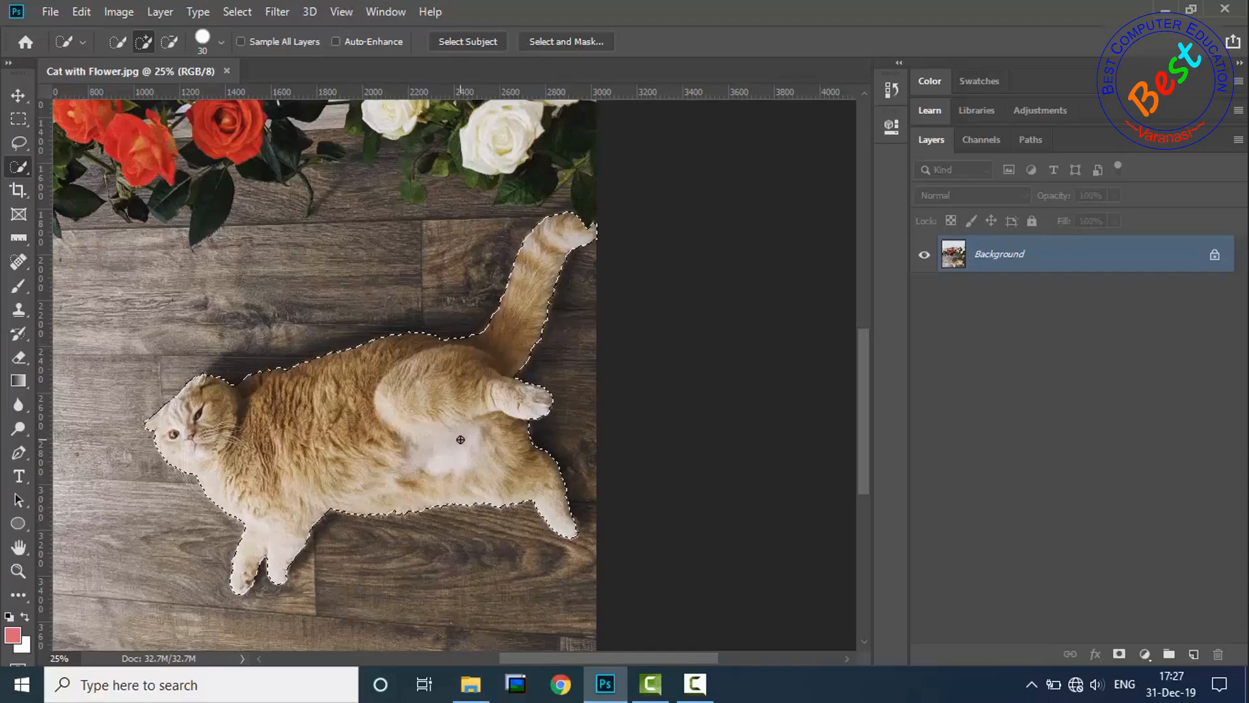
# Step: Open the cat selection in Select and Mask, go through its tools and zoom in on the cat
pyautogui.click(555, 41)
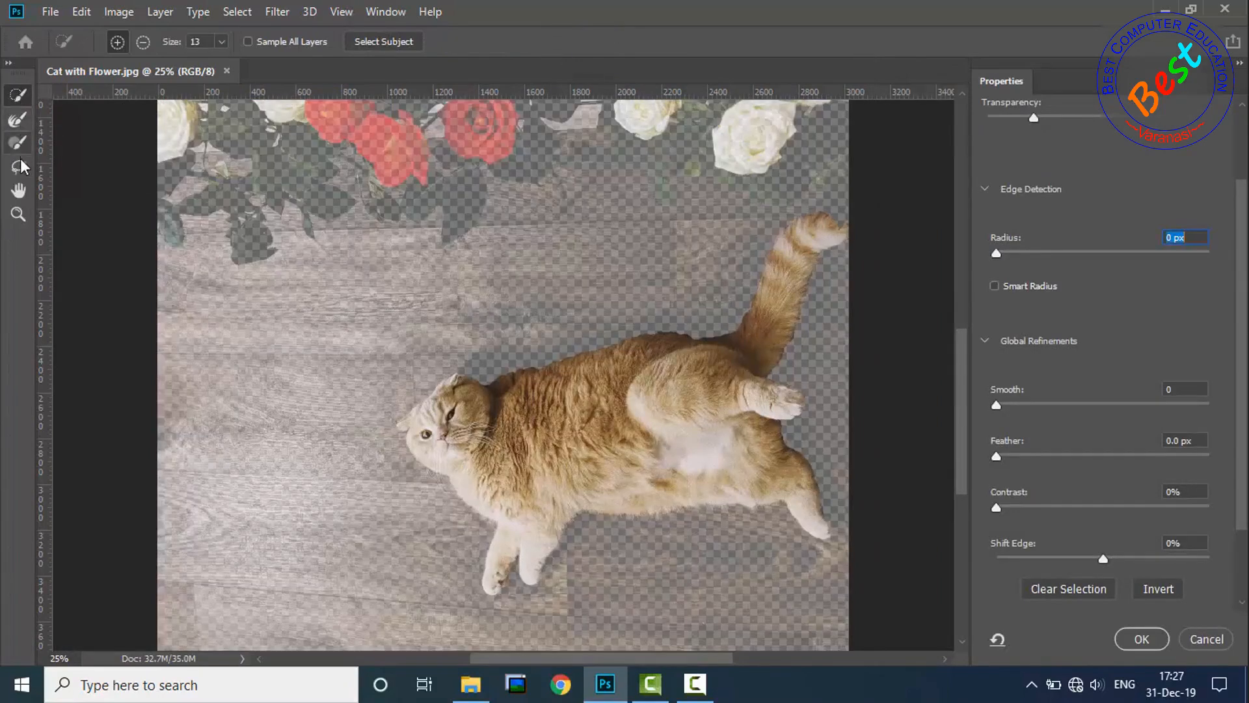
pyautogui.click(16, 124)
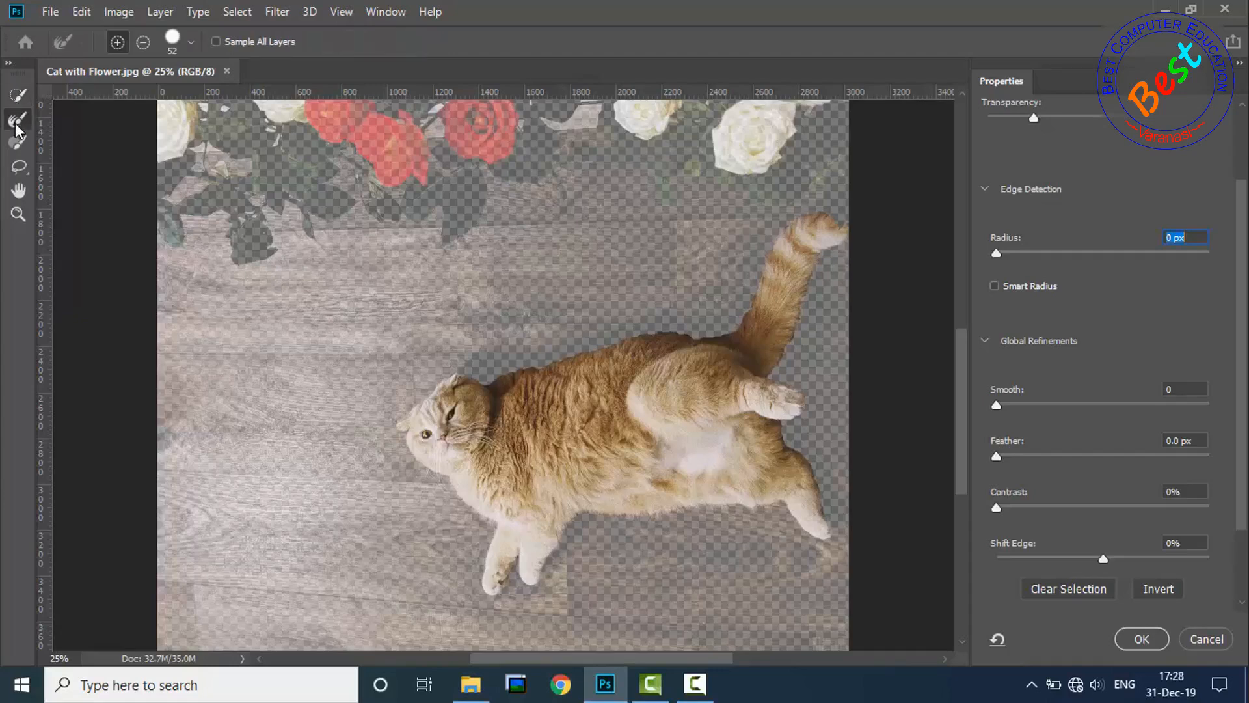
pyautogui.click(20, 169)
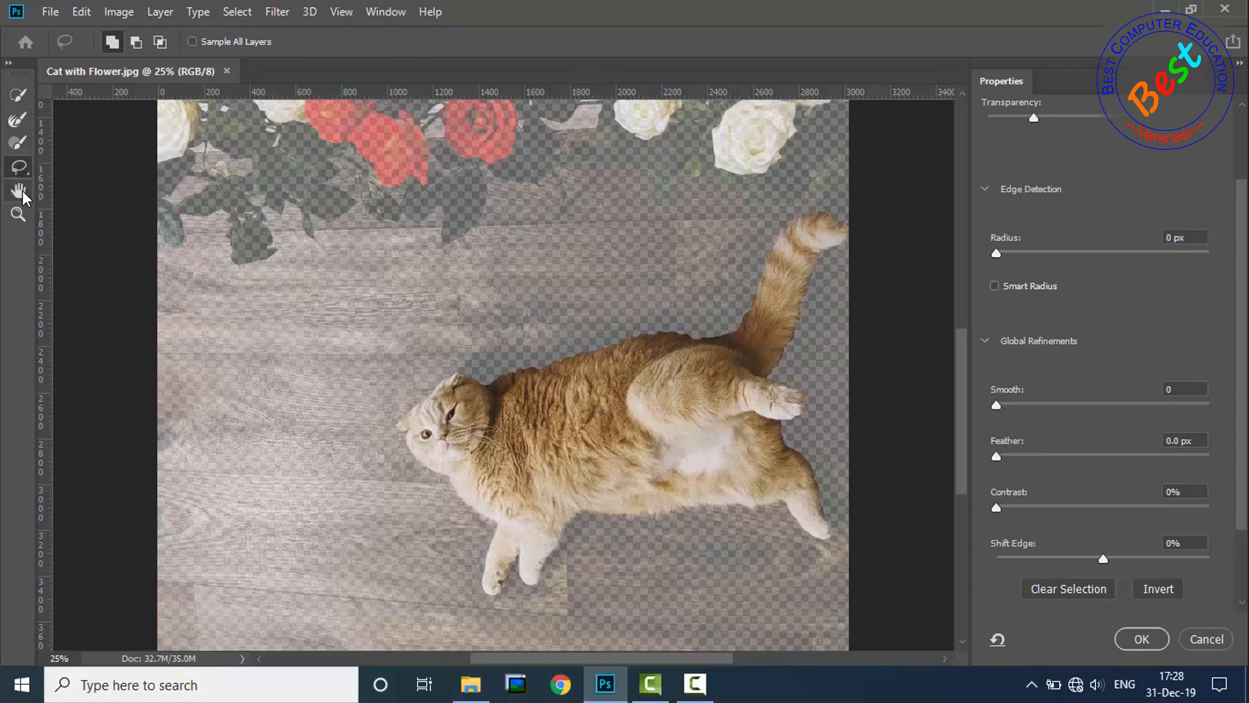
pyautogui.click(20, 193)
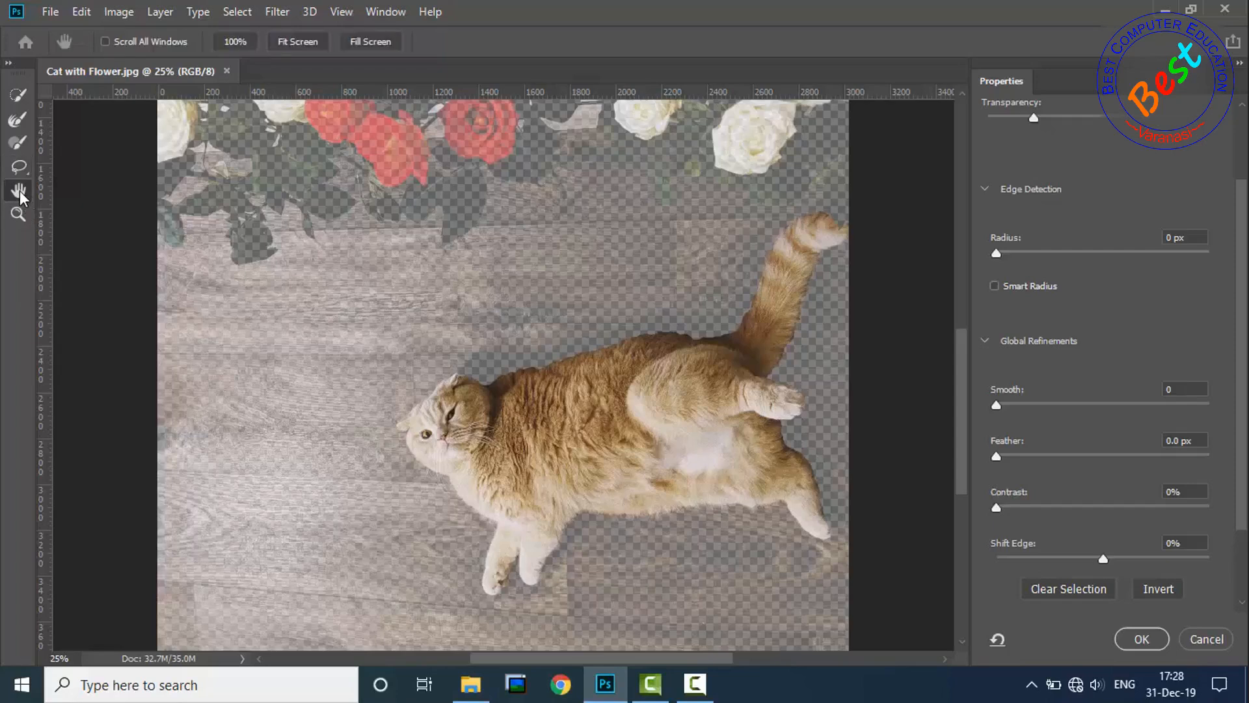
pyautogui.moveTo(467, 379); pyautogui.dragTo(409, 353)
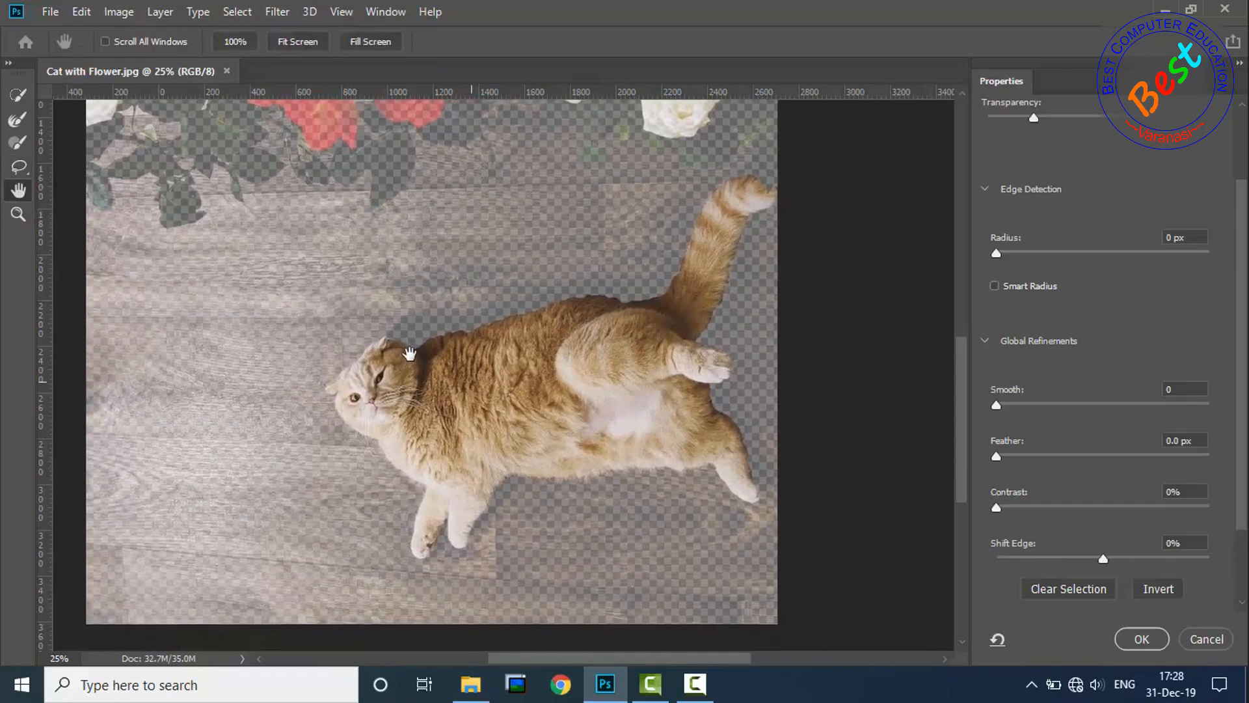
pyautogui.click(18, 214)
pyautogui.click(487, 367)
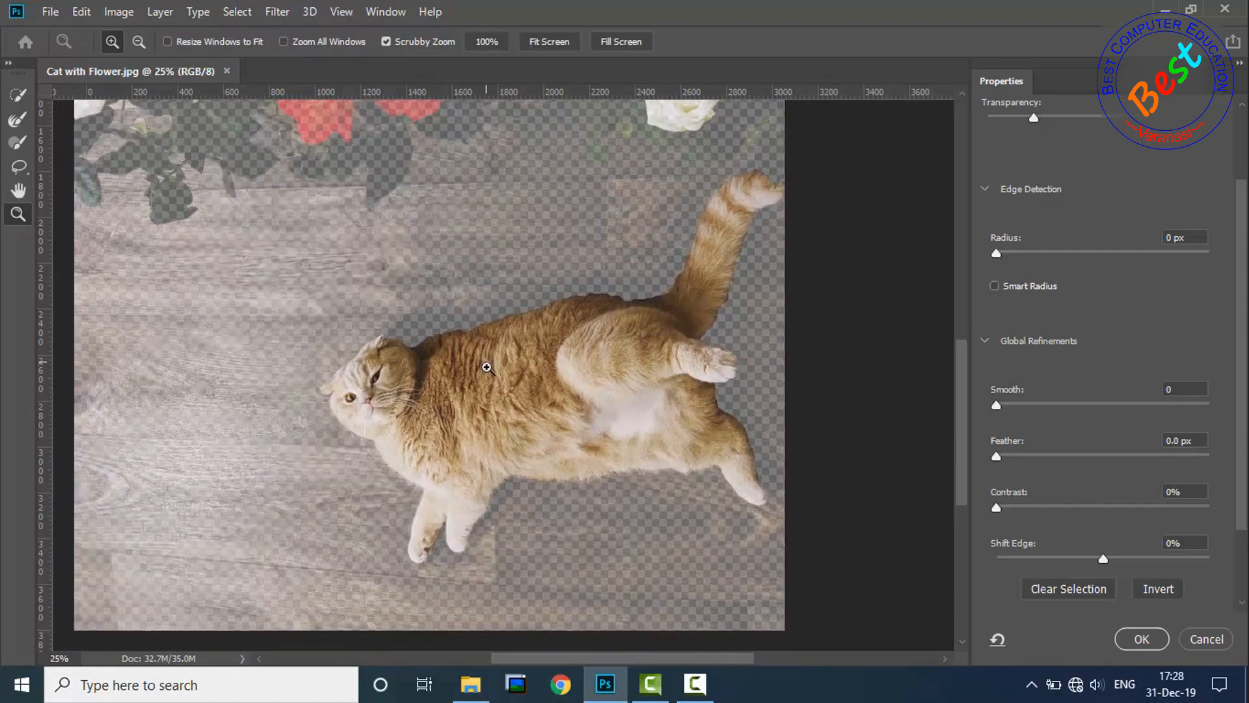
pyautogui.click(18, 95)
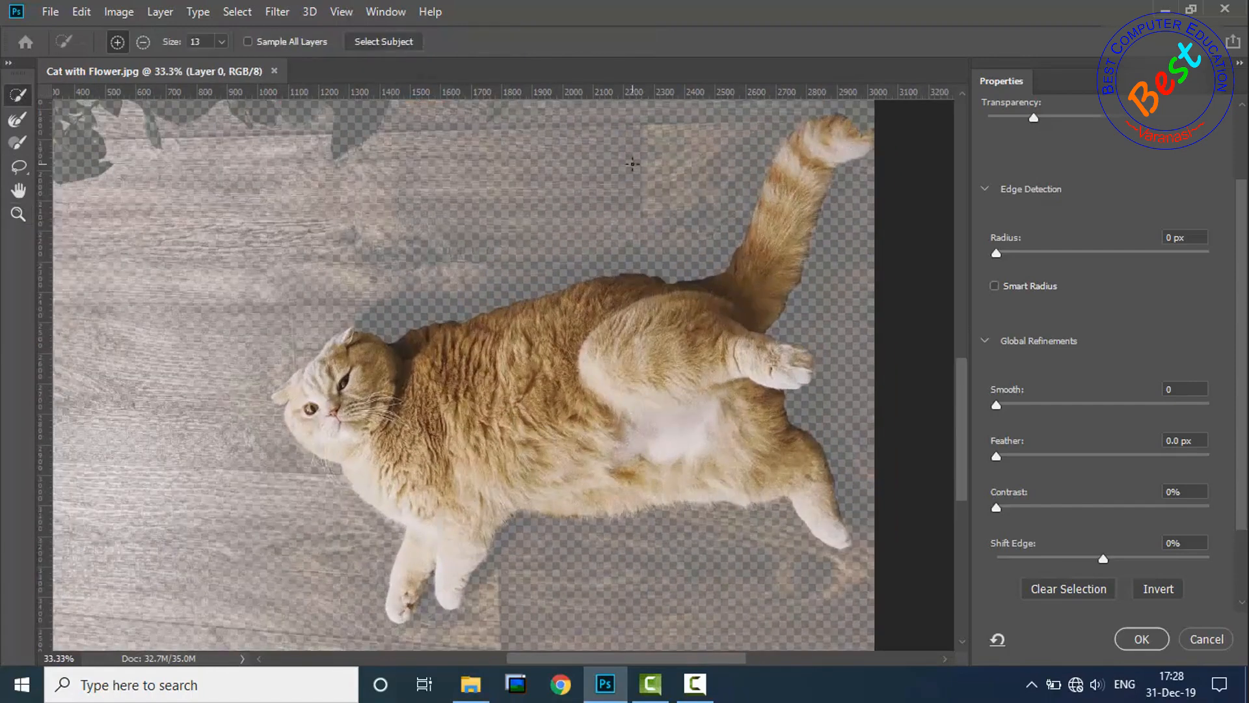
# Step: Preview the selection in the Overlay and Black & White views, and return to Onion Skin with 40% transparency
pyautogui.scroll(3, 1215, 223)
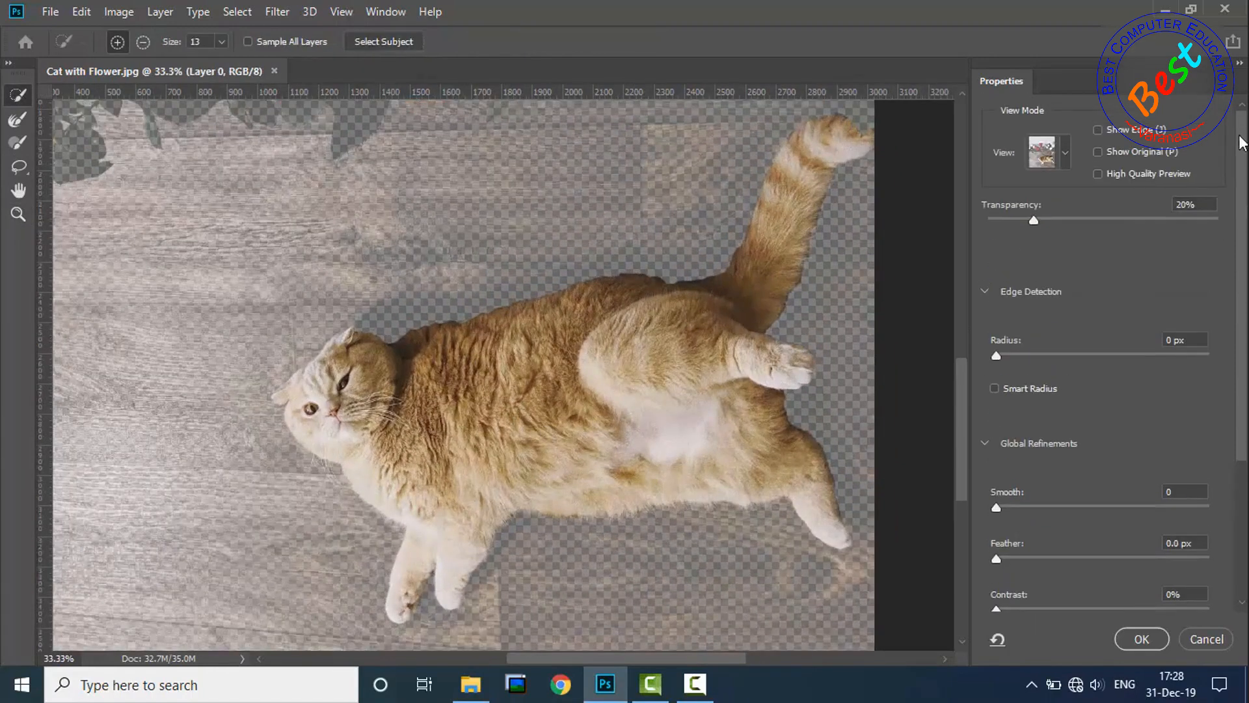
pyautogui.click(1065, 154)
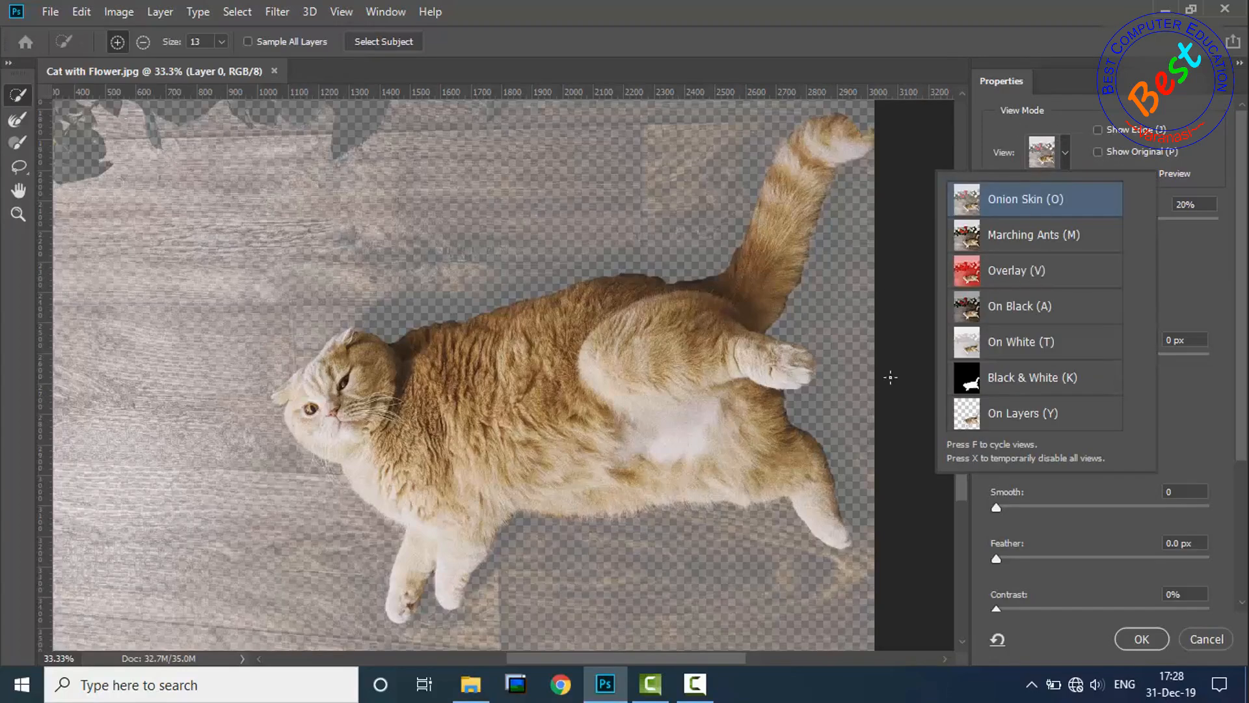
pyautogui.click(1040, 270)
pyautogui.click(1064, 156)
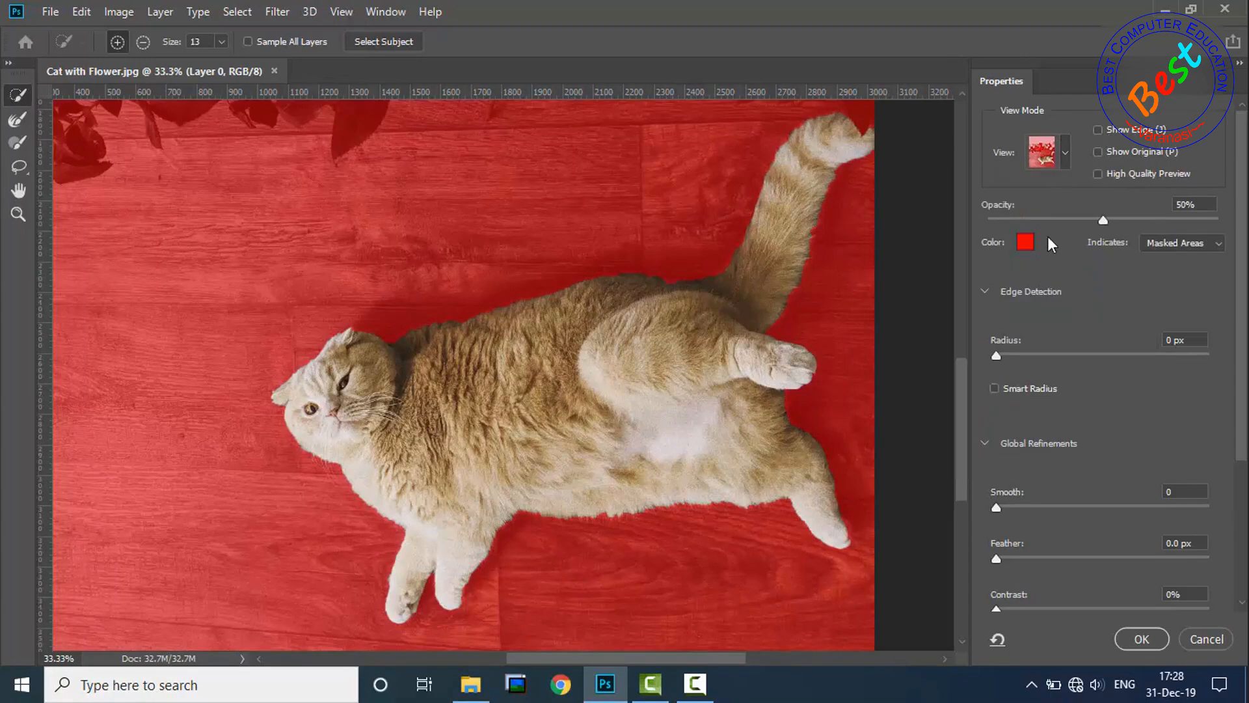
pyautogui.click(1062, 156)
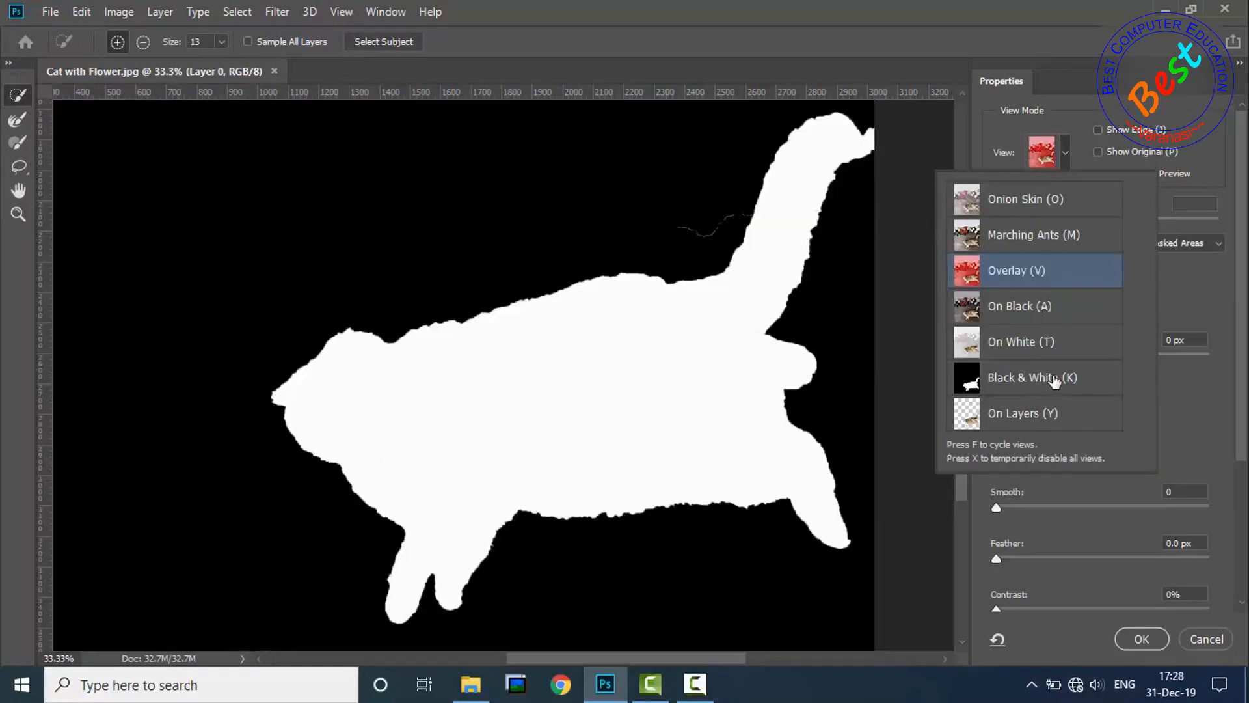
pyautogui.click(1054, 380)
pyautogui.click(1066, 155)
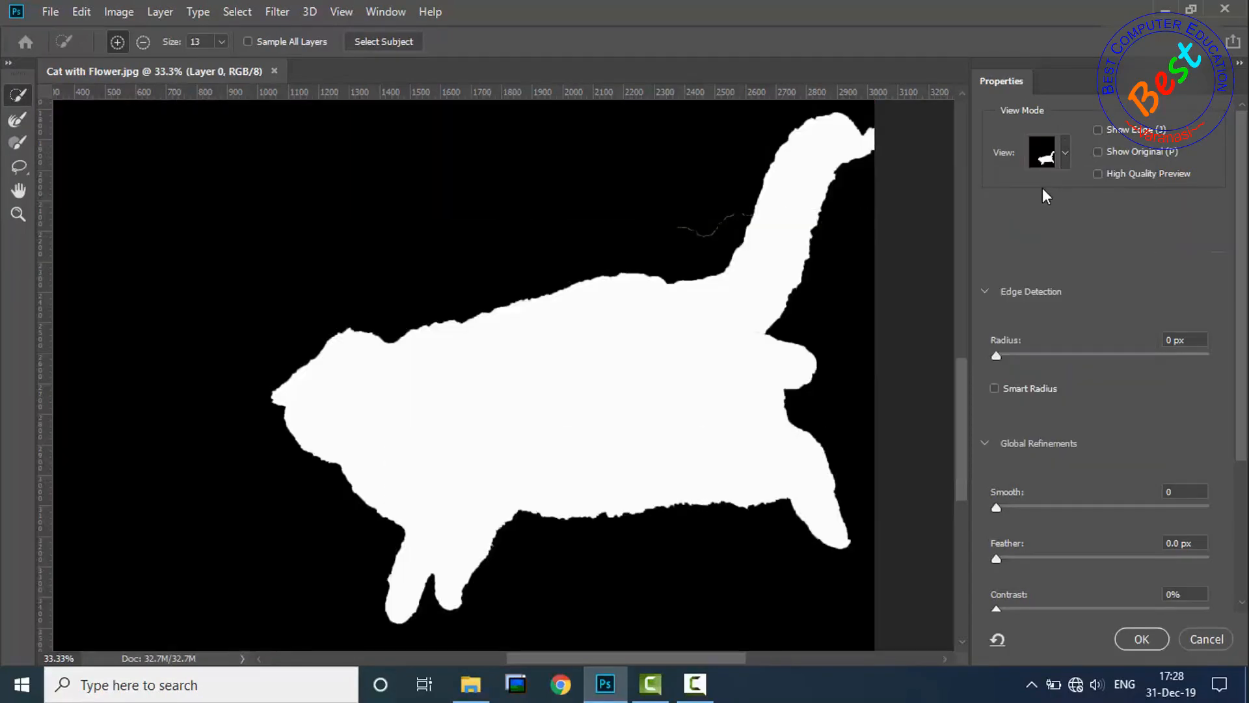
pyautogui.click(1064, 156)
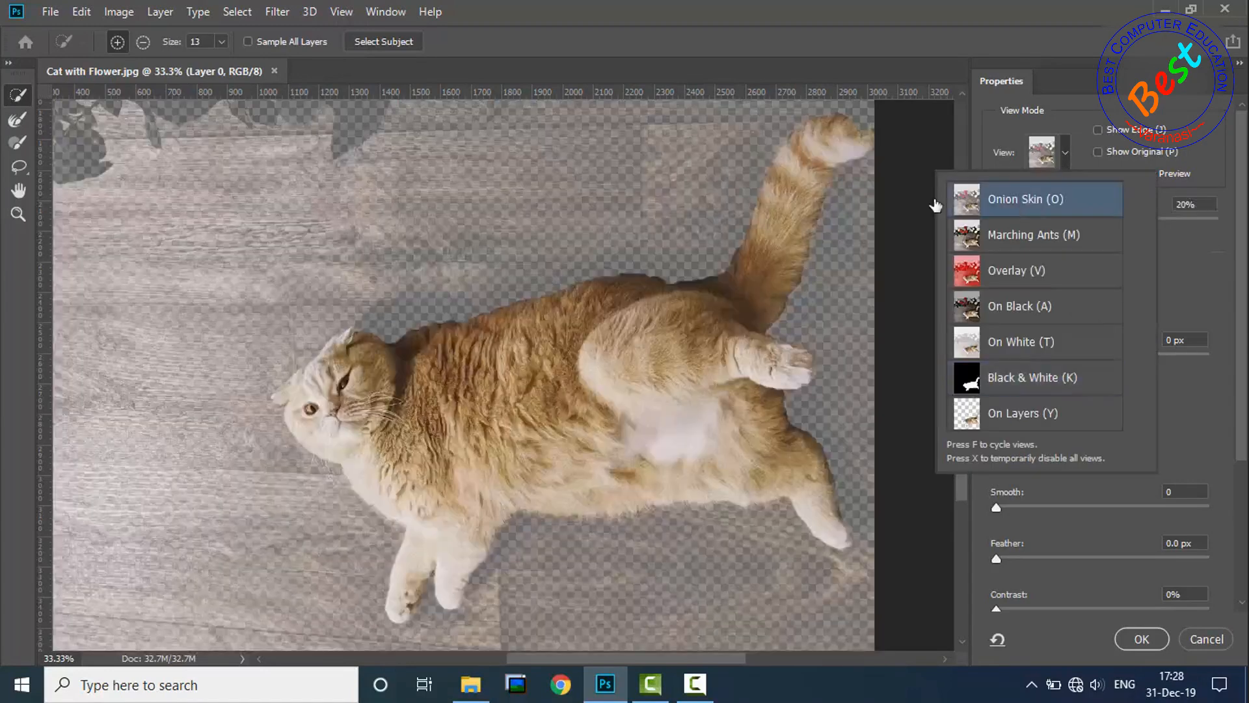
pyautogui.click(1099, 202)
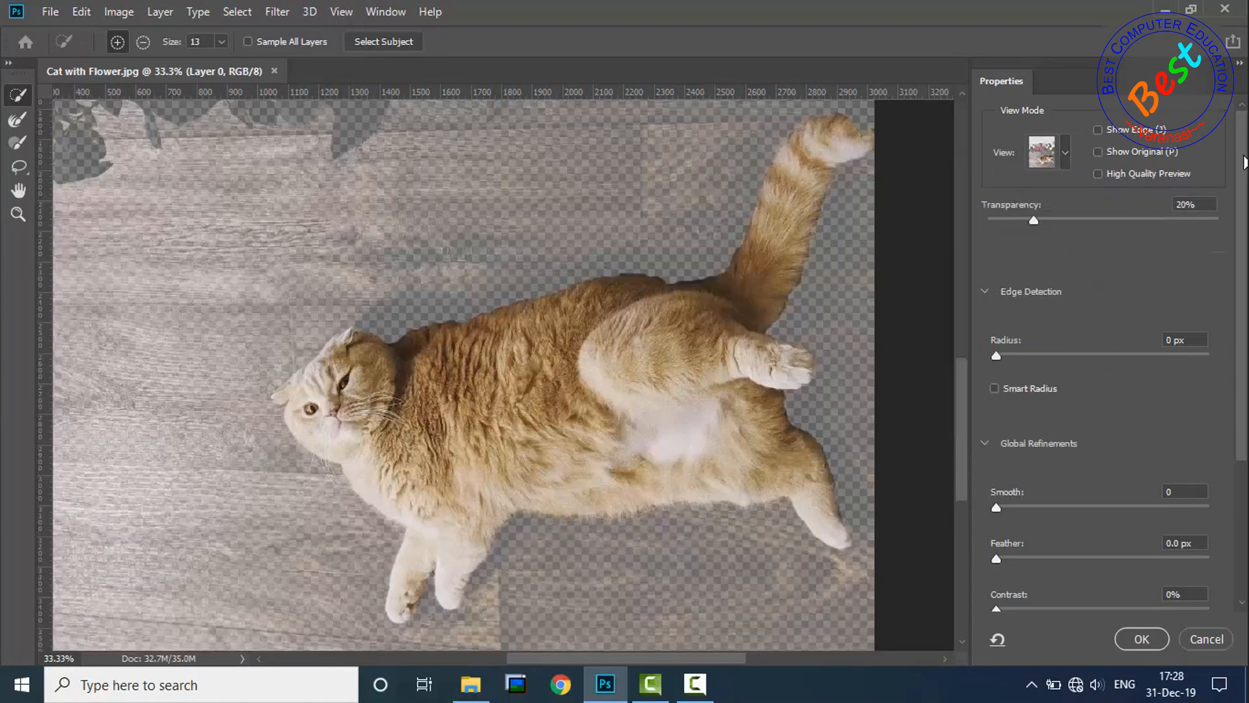
pyautogui.moveTo(1033, 221); pyautogui.dragTo(1080, 220)
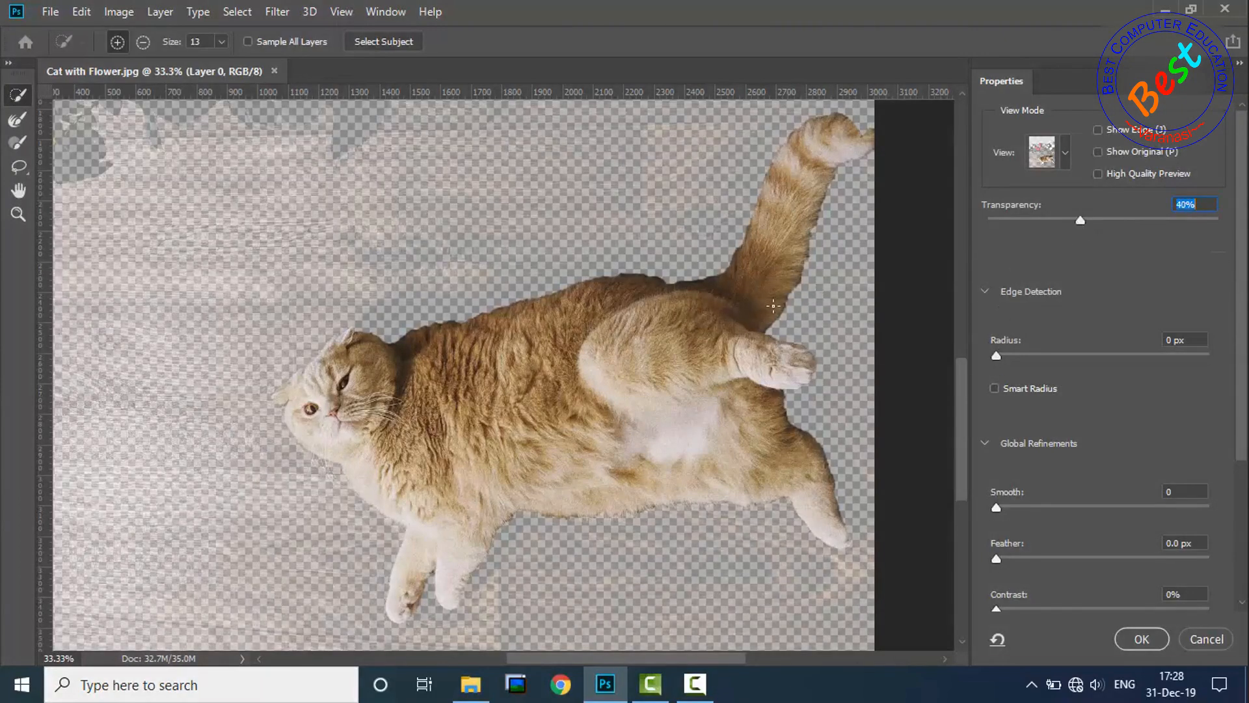
# Step: Try an edge detection Radius of 2 px, reset it to 0 px and enable Smart Radius
pyautogui.hotkey('ctrl', '+')
pyautogui.hotkey('ctrl', '+')
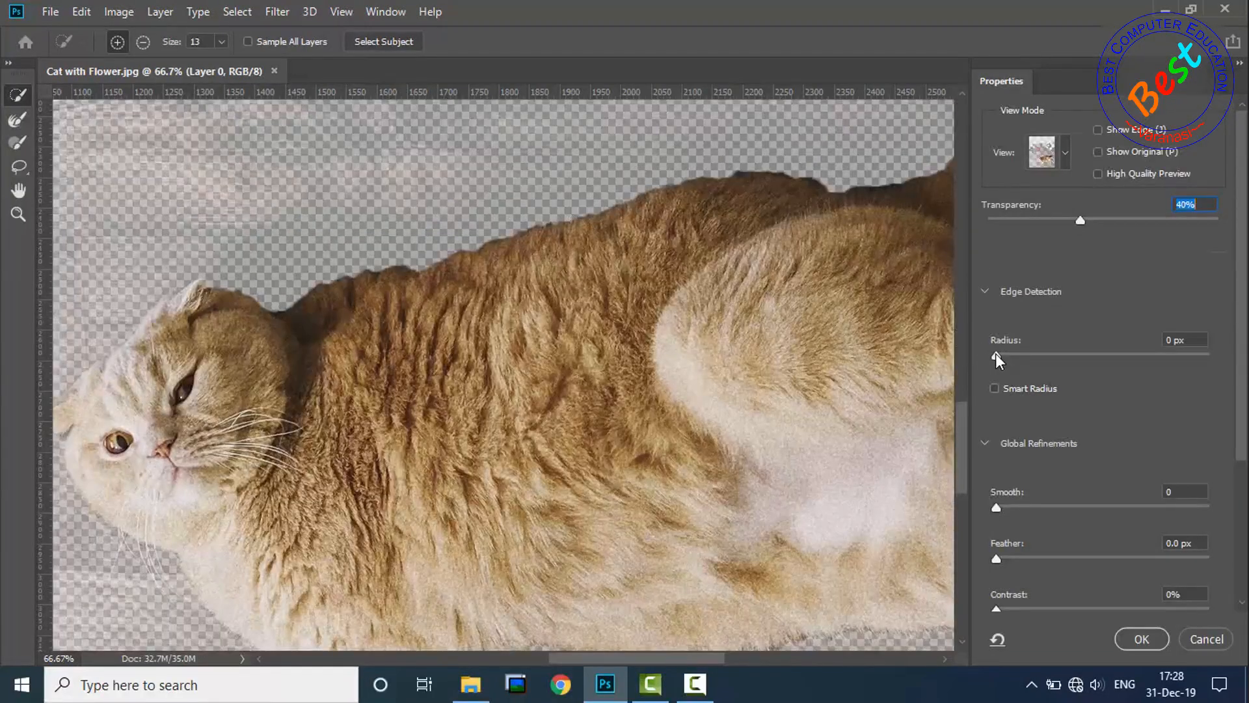
pyautogui.moveTo(996, 354); pyautogui.dragTo(1015, 355)
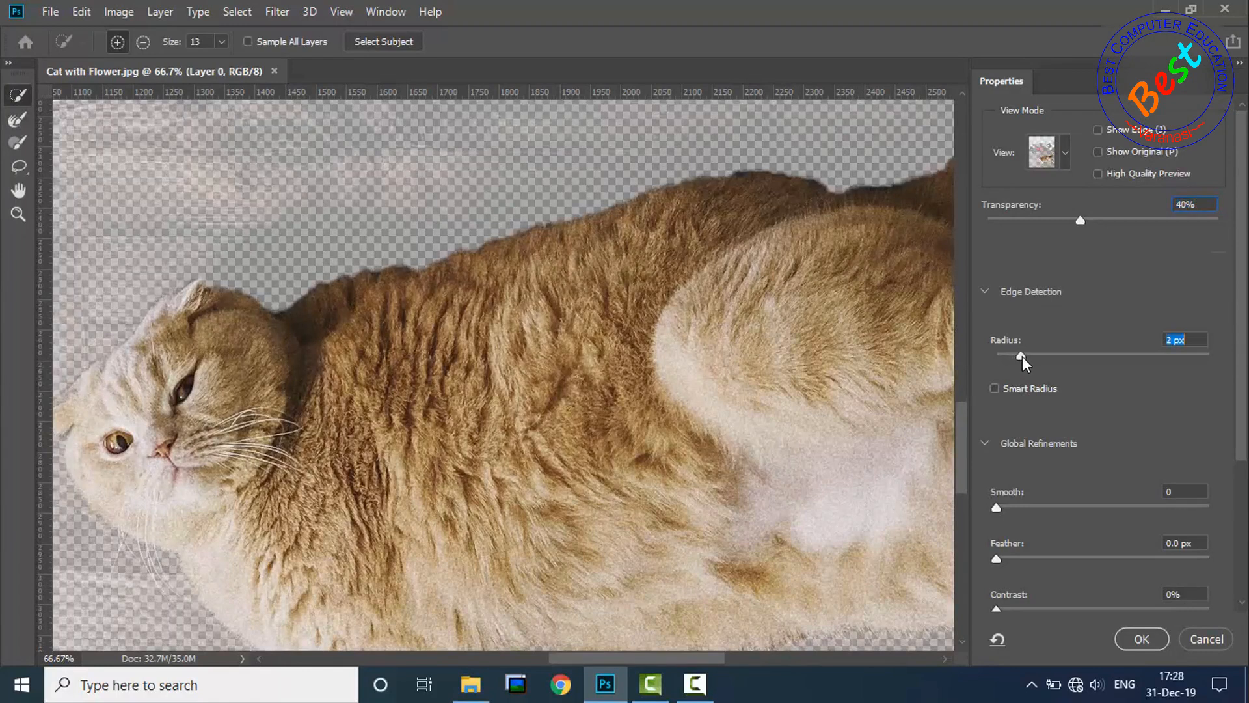
pyautogui.moveTo(1052, 358); pyautogui.dragTo(989, 357)
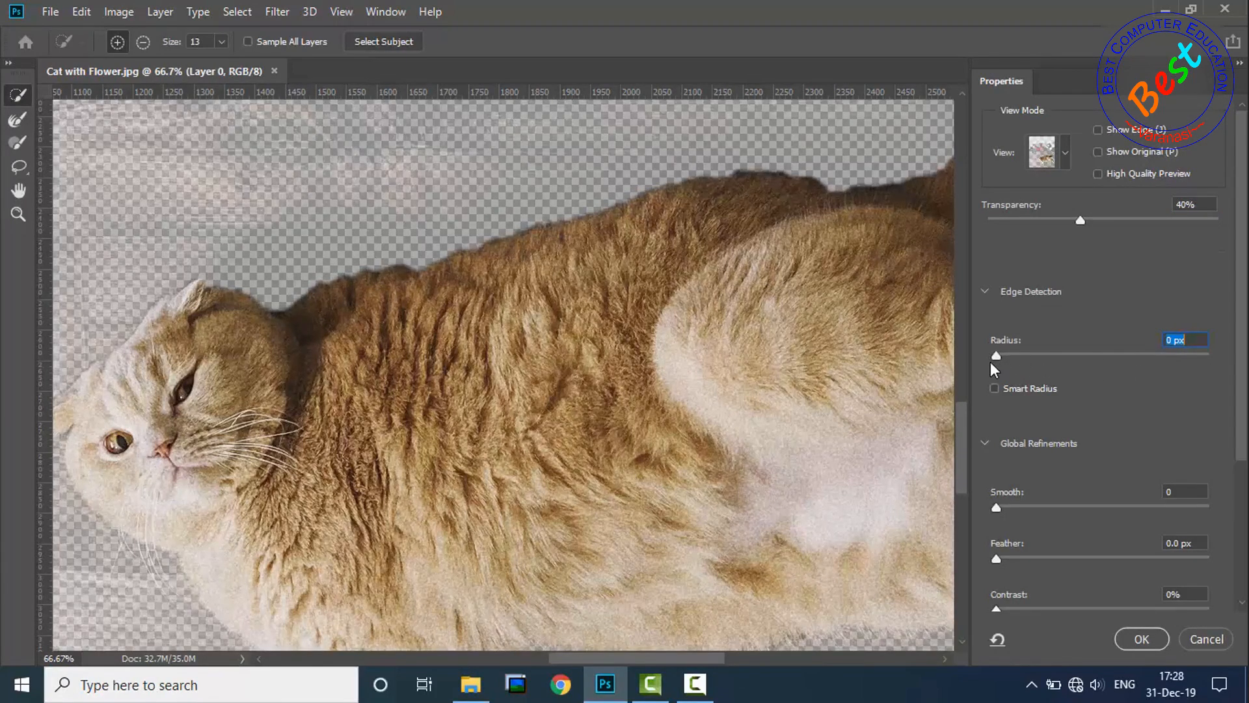
pyautogui.scroll(-3, 1129, 356)
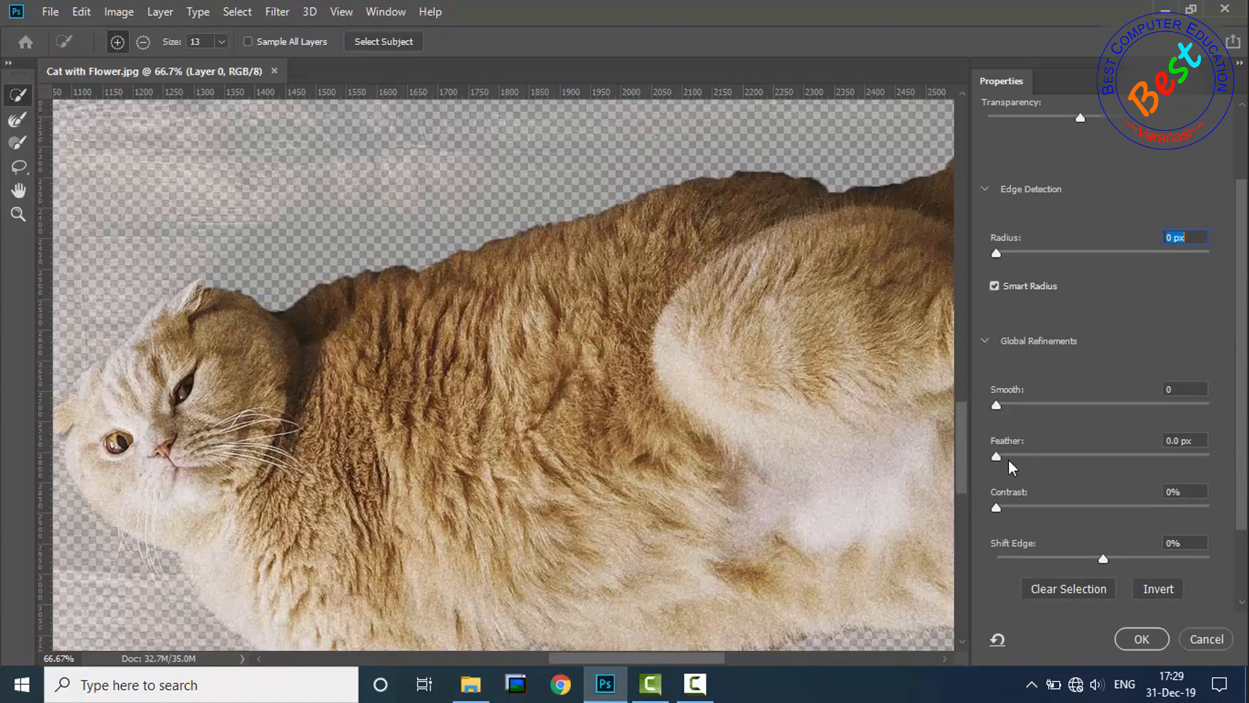
# Step: Try feathering the selection edge by 22.4 px and reset Feather to 0 px
pyautogui.moveTo(997, 456); pyautogui.dragTo(1067, 460)
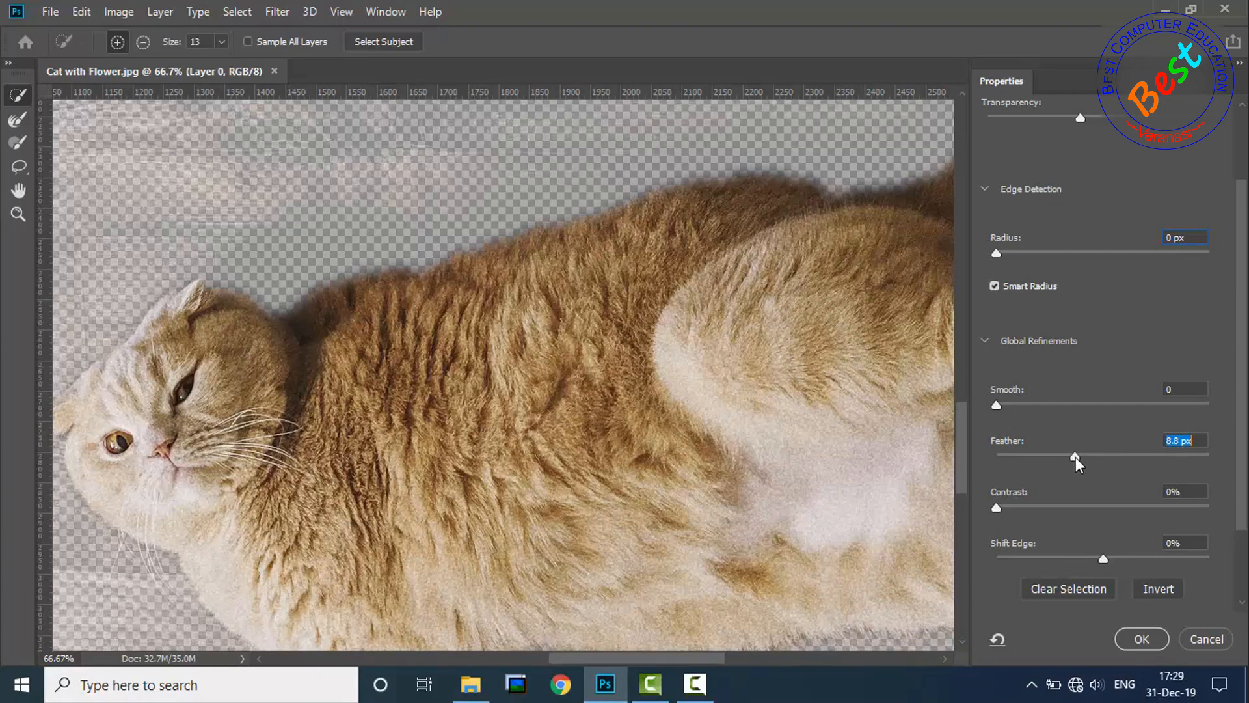
pyautogui.moveTo(1075, 457); pyautogui.dragTo(1091, 458)
pyautogui.moveTo(997, 404)
pyautogui.mouseDown()
pyautogui.moveTo(1154, 402)
pyautogui.moveTo(999, 396)
pyautogui.mouseUp()
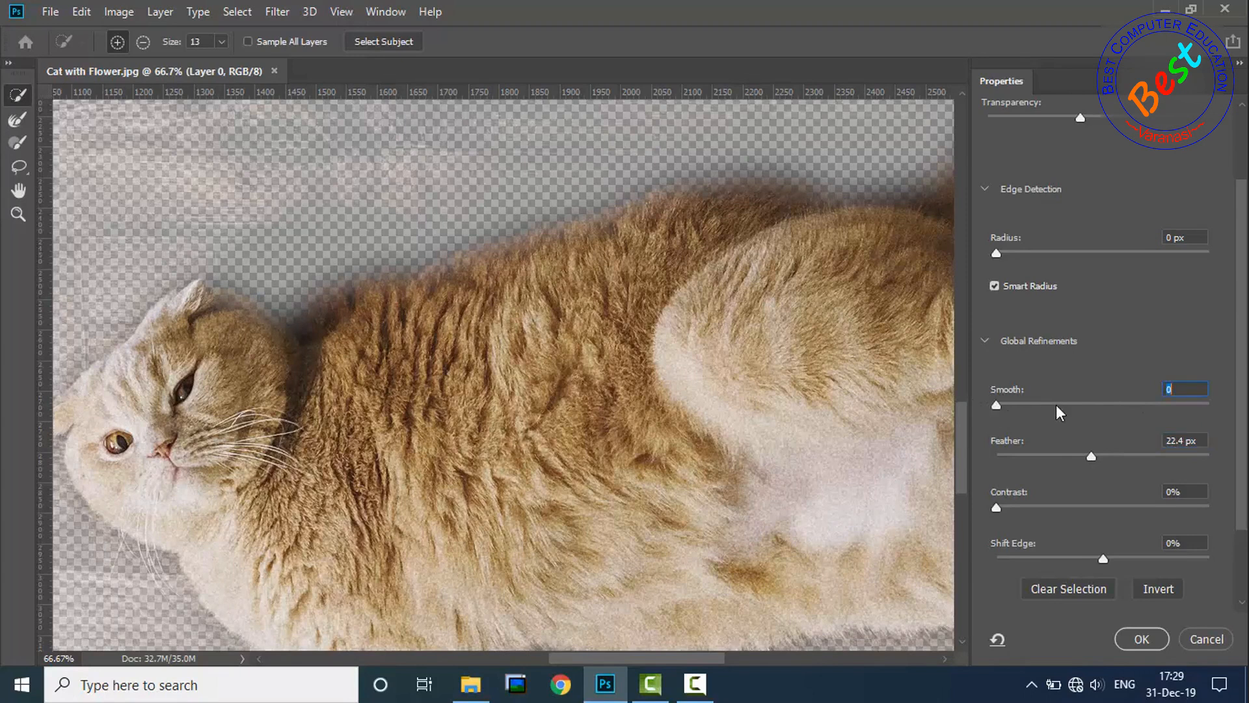
pyautogui.hotkey('ctrl', '-')
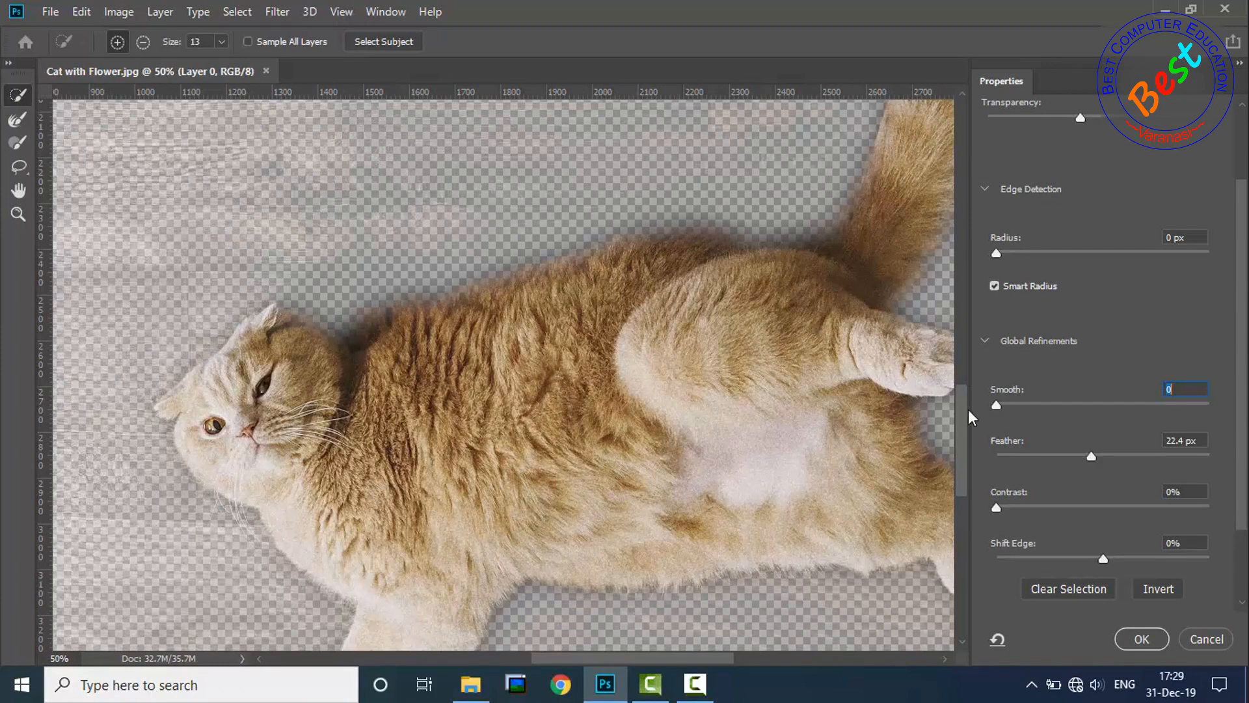
pyautogui.moveTo(1091, 455); pyautogui.dragTo(1007, 455)
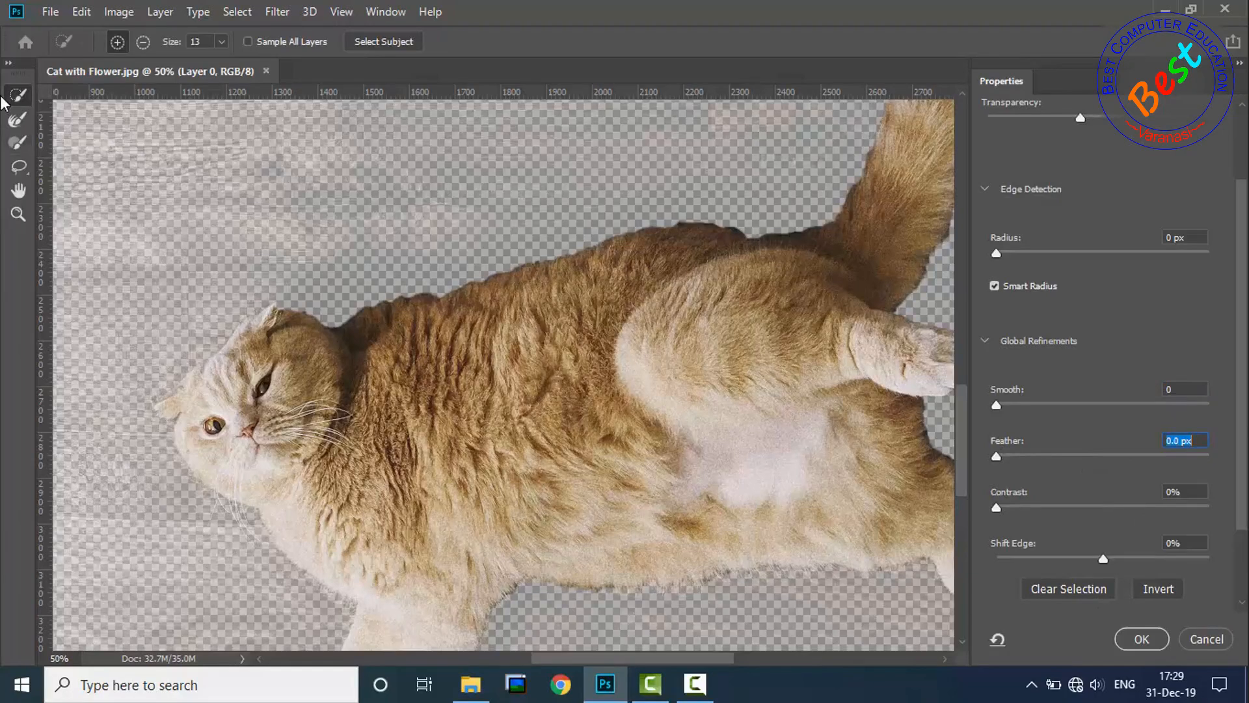
# Step: Paint a short Brush tool stroke along the upper edge of the cat's head at 100% zoom
pyautogui.click(17, 121)
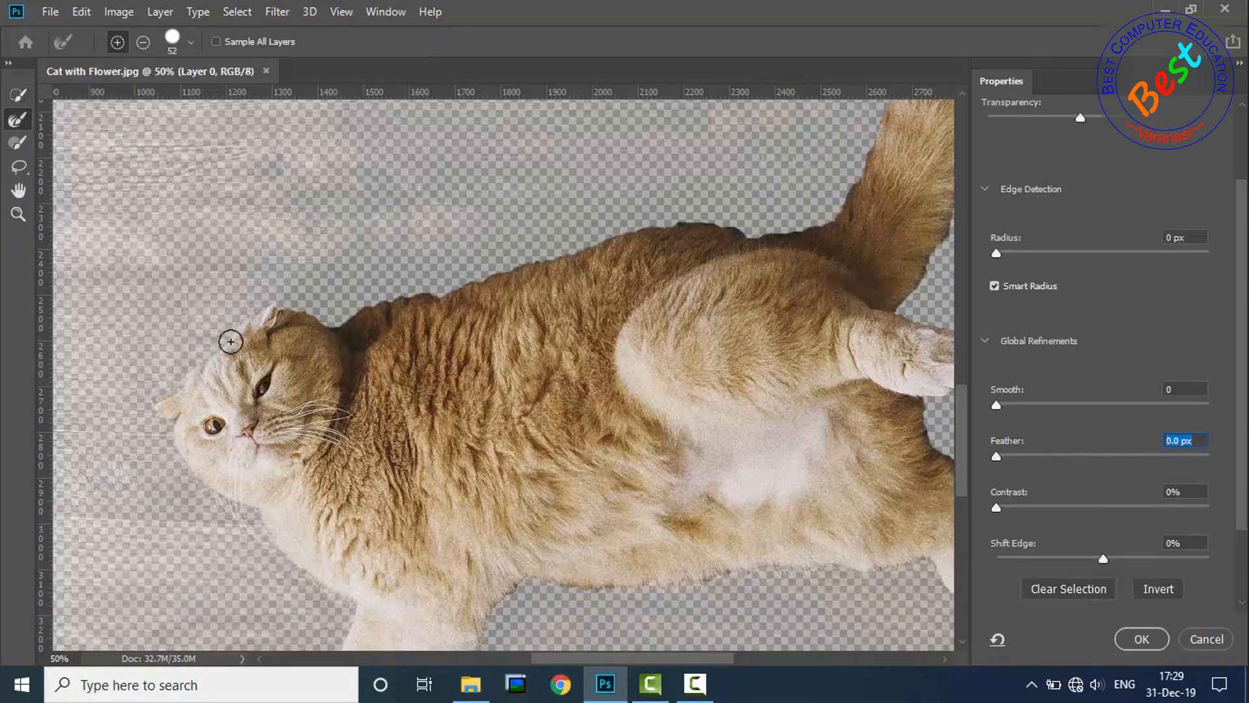
pyautogui.hotkey('ctrl', '+')
pyautogui.hotkey('ctrl', '+')
pyautogui.hotkey('ctrl', '+')
pyautogui.hotkey('ctrl', '+')
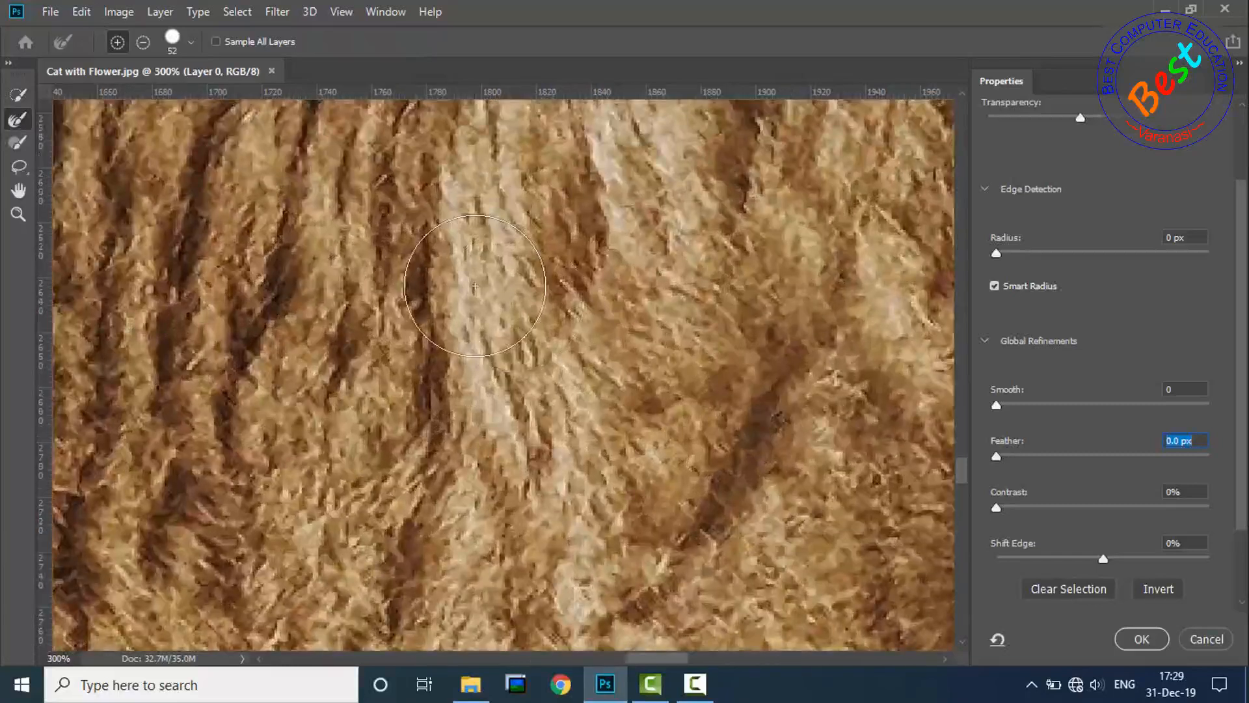
pyautogui.hotkey('ctrl', '-')
pyautogui.press('z')
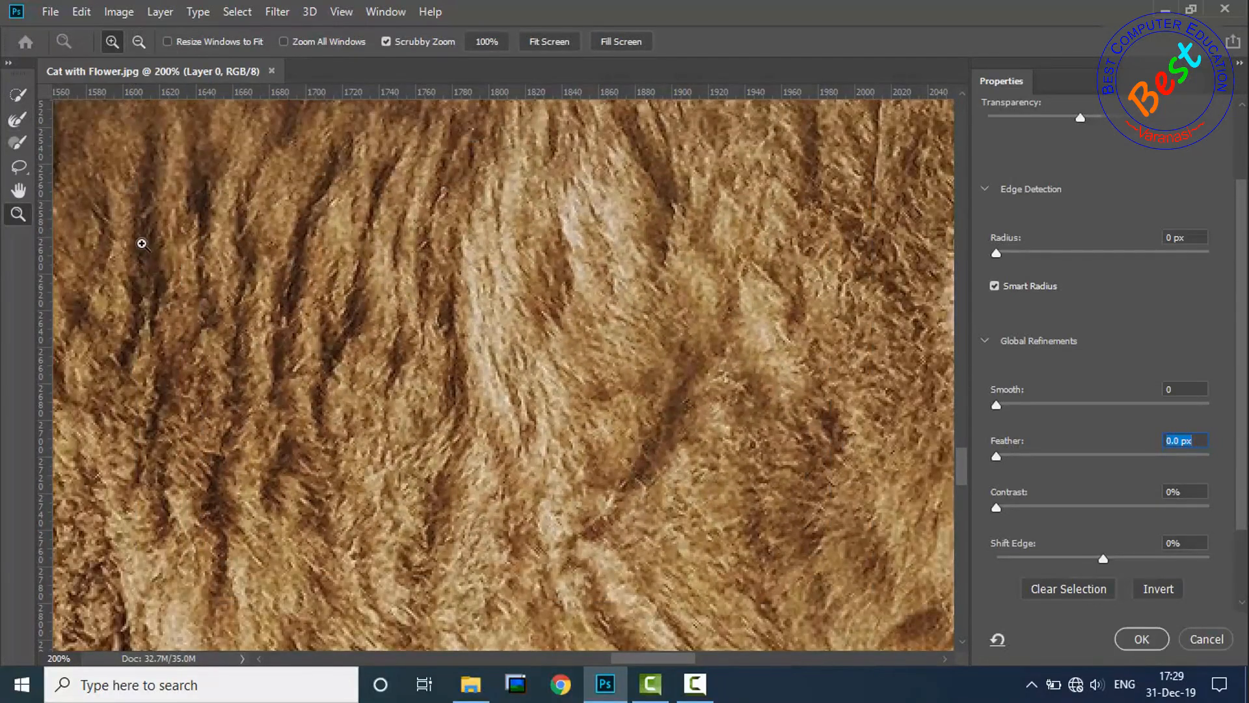
pyautogui.press('alt')
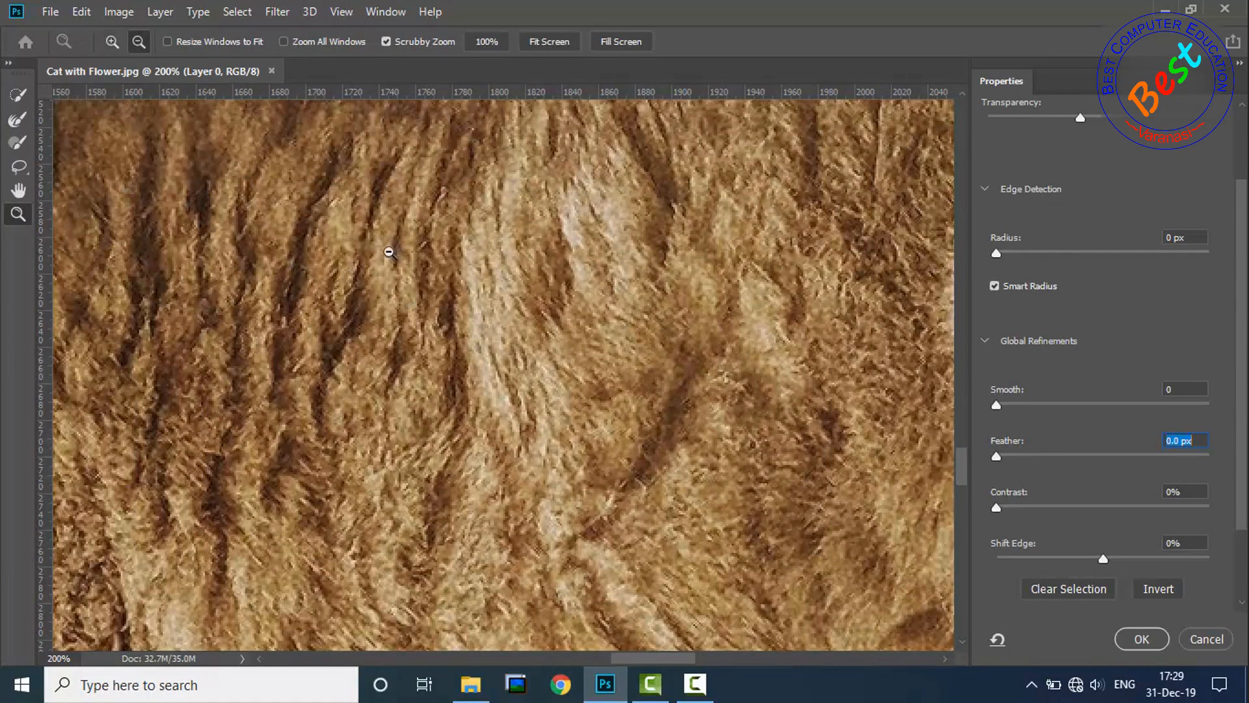
pyautogui.keyDown('alt'); pyautogui.click(320, 224); pyautogui.keyUp('alt')
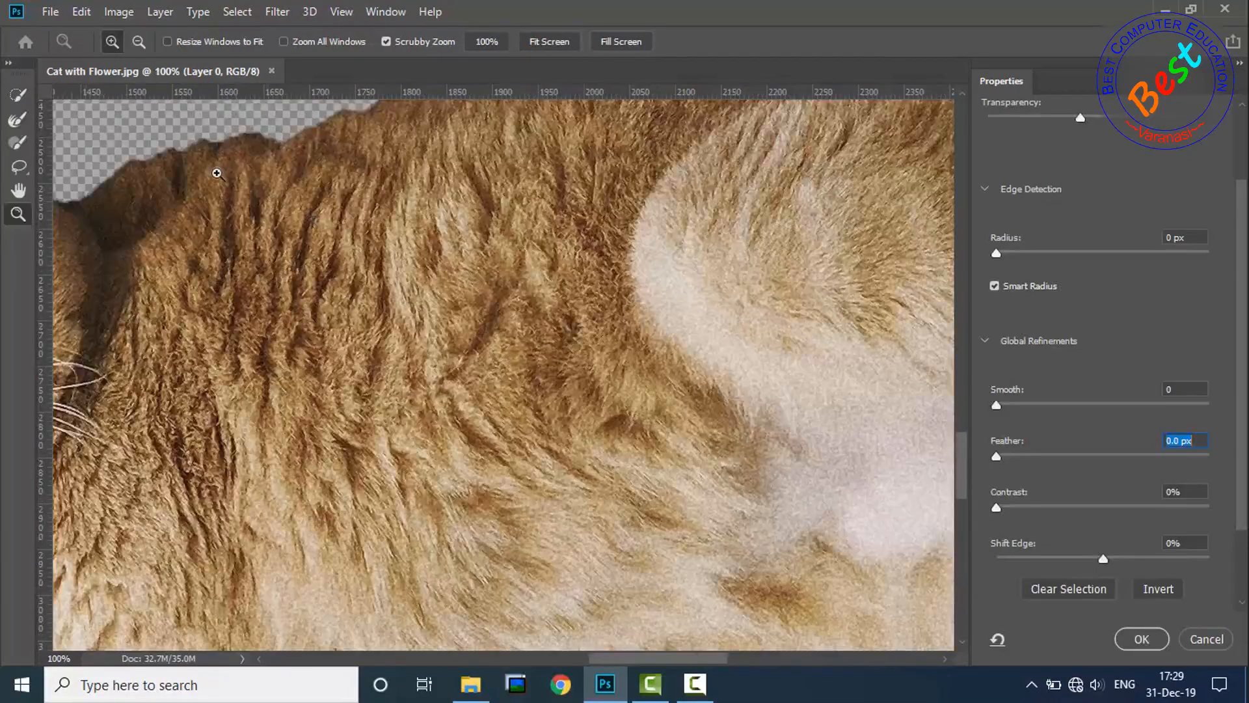
pyautogui.click(18, 190)
pyautogui.moveTo(133, 200); pyautogui.dragTo(229, 355)
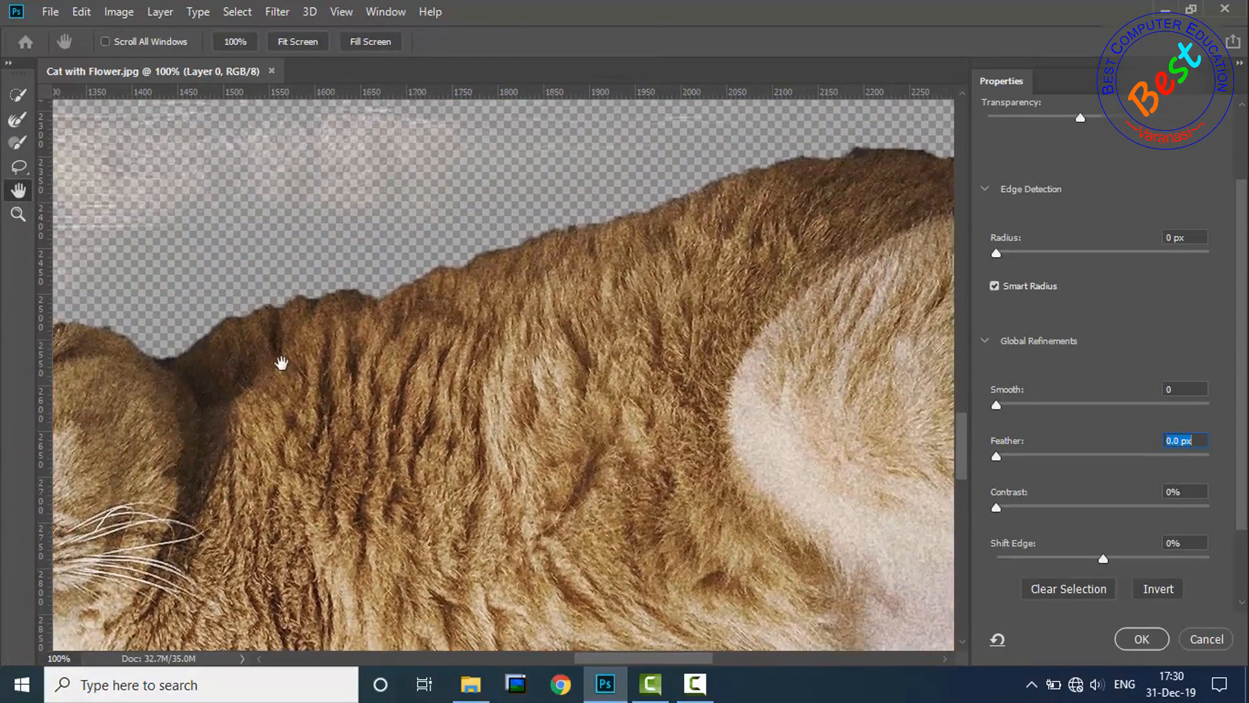
pyautogui.moveTo(422, 393); pyautogui.dragTo(463, 371)
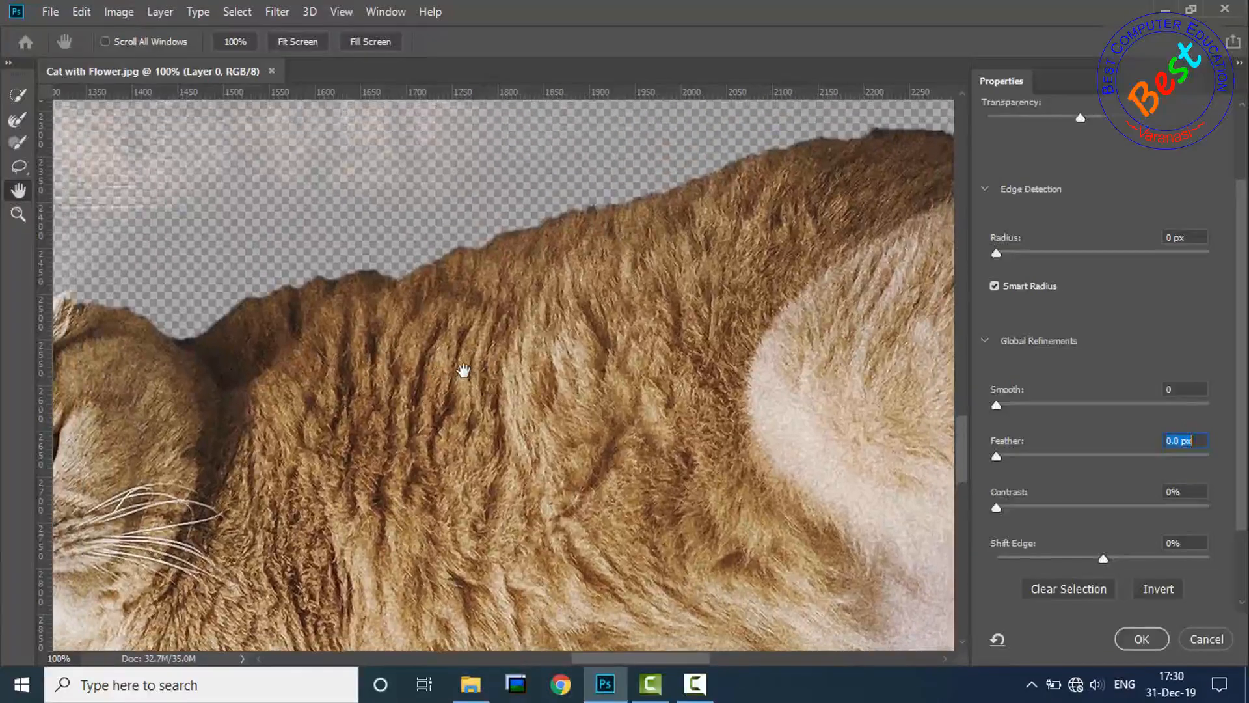
pyautogui.moveTo(388, 362); pyautogui.dragTo(384, 373)
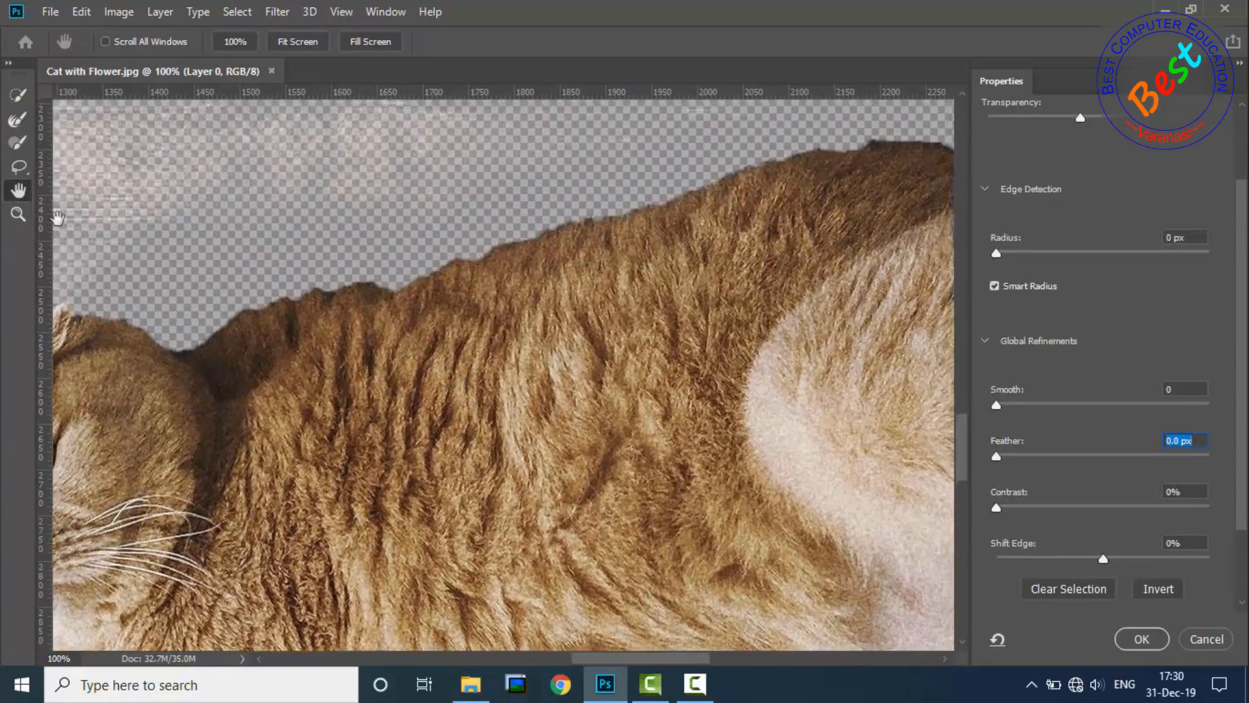
pyautogui.click(18, 142)
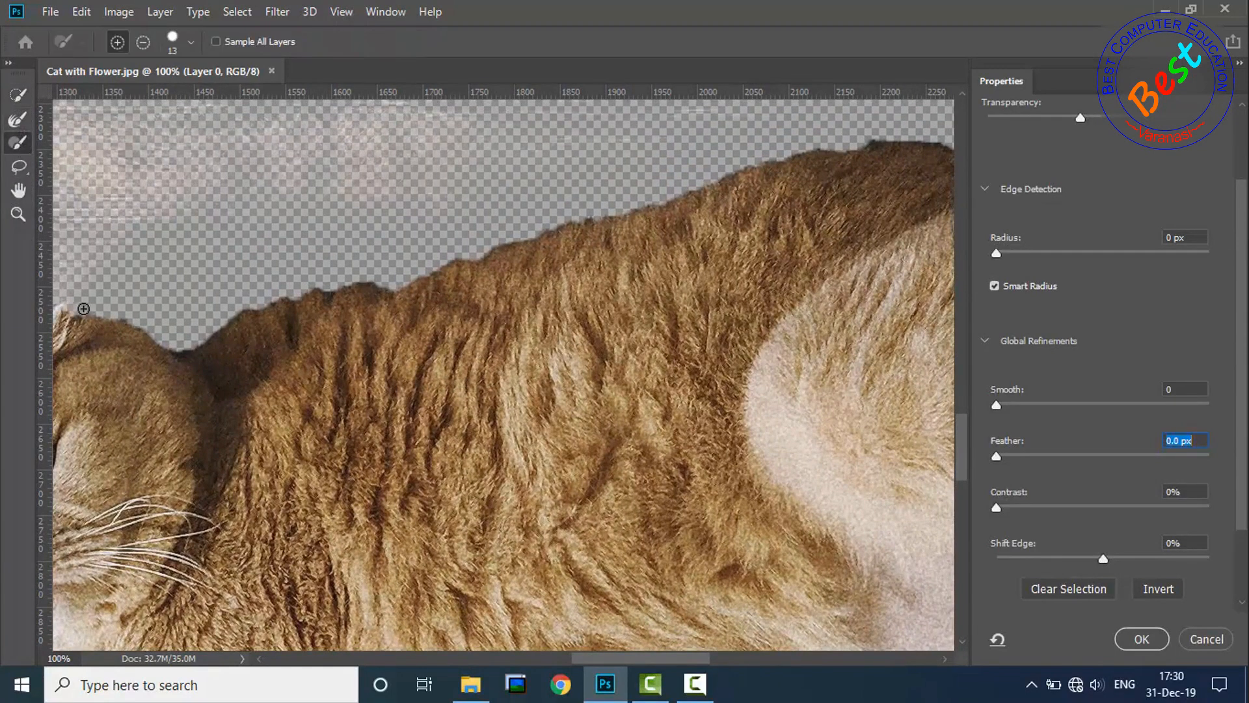
pyautogui.moveTo(85, 315); pyautogui.dragTo(107, 315)
# Step: Refine the fur edge along the cat's head and back with the Refine Edge Brush, setting its hardness to 12%
pyautogui.click(18, 119)
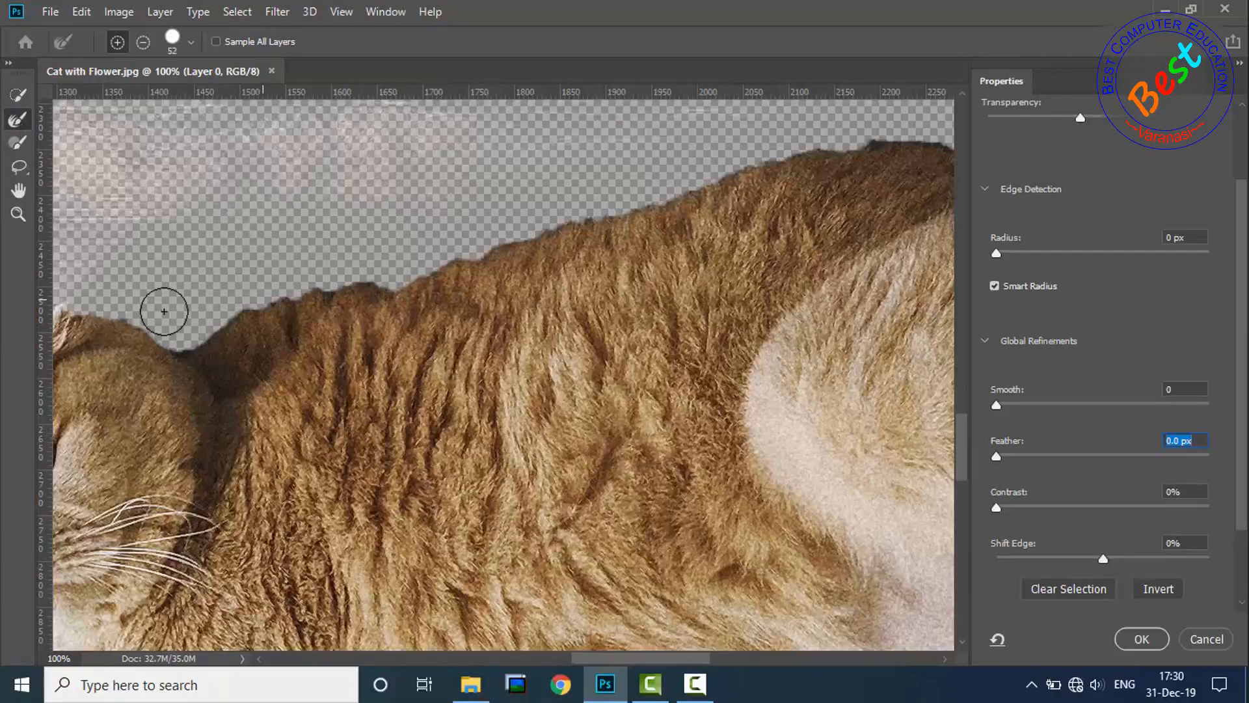
pyautogui.moveTo(103, 301); pyautogui.dragTo(119, 301)
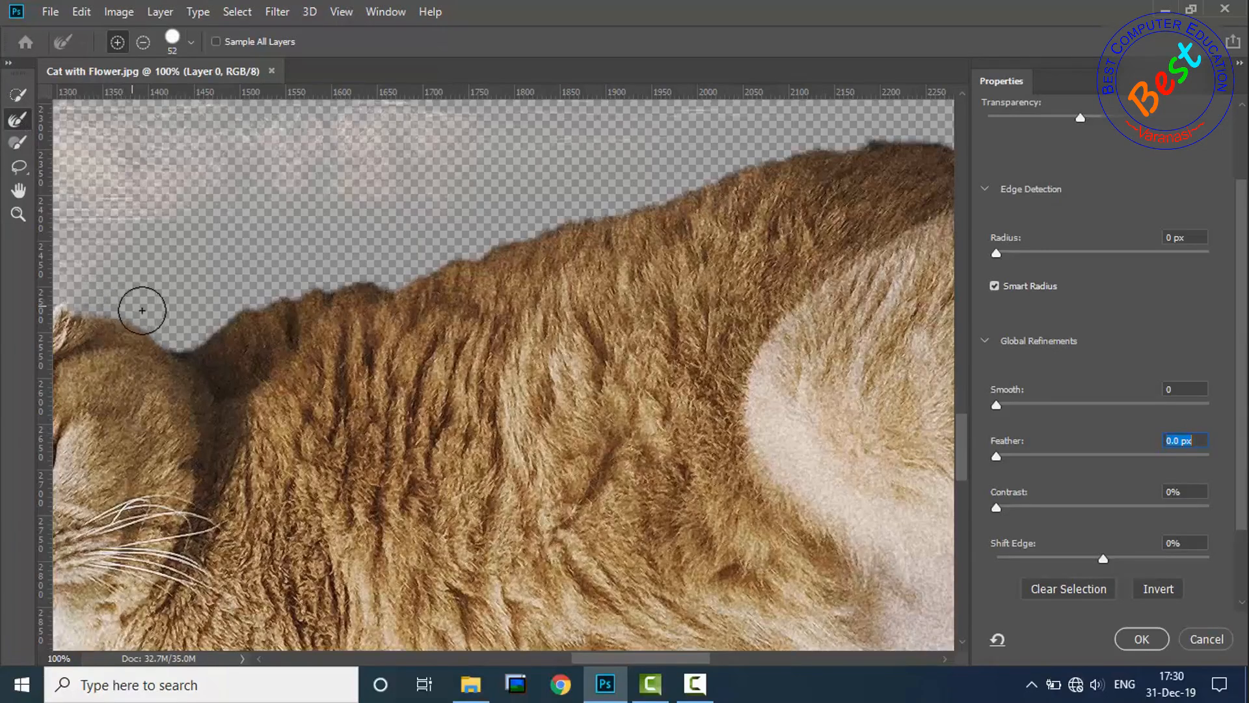
pyautogui.moveTo(124, 138); pyautogui.dragTo(113, 138)
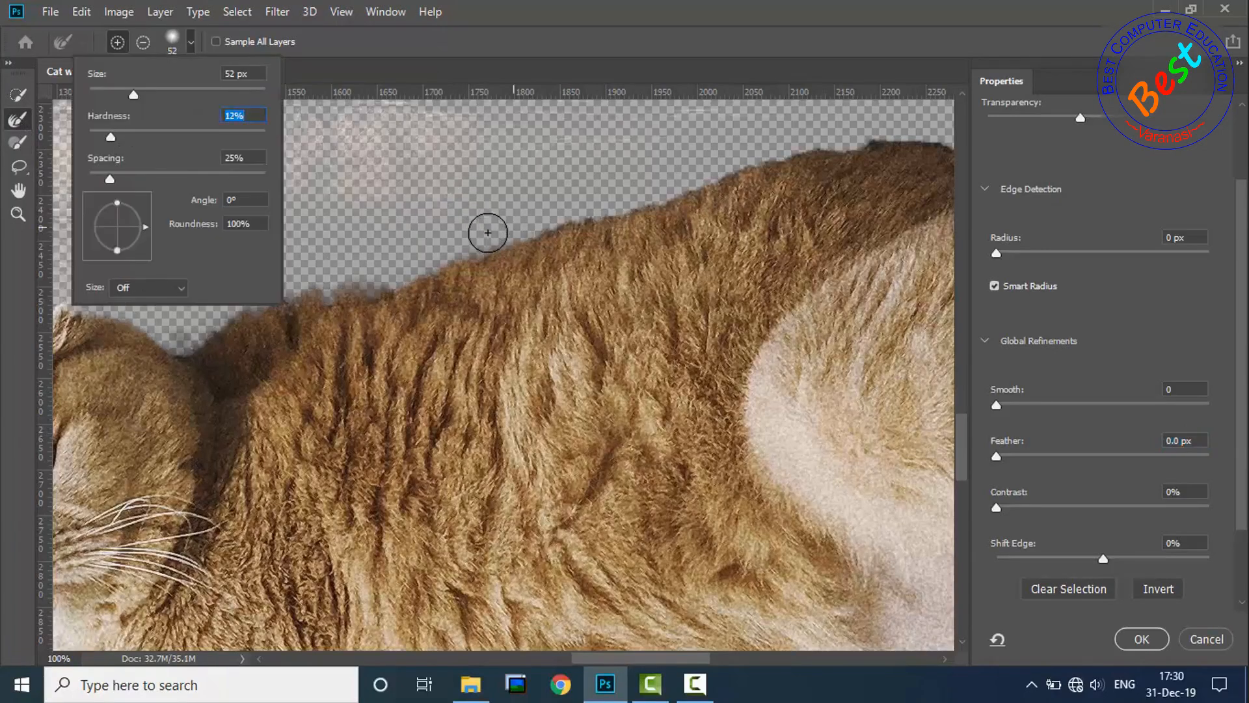
pyautogui.moveTo(519, 230); pyautogui.dragTo(833, 129)
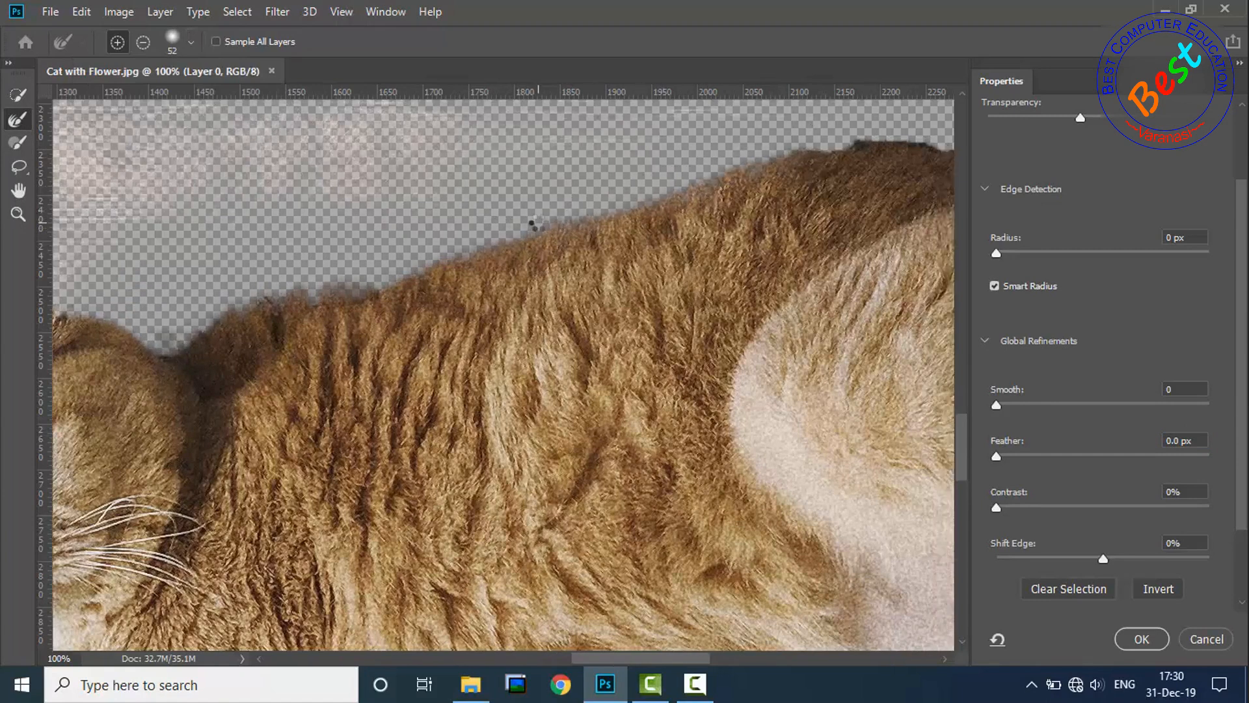
# Step: Brush over the fur edge again from the cat's ear across the neck to the front of the back
pyautogui.hscroll(3, 532, 224)
pyautogui.hscroll(-5, 315, 251)
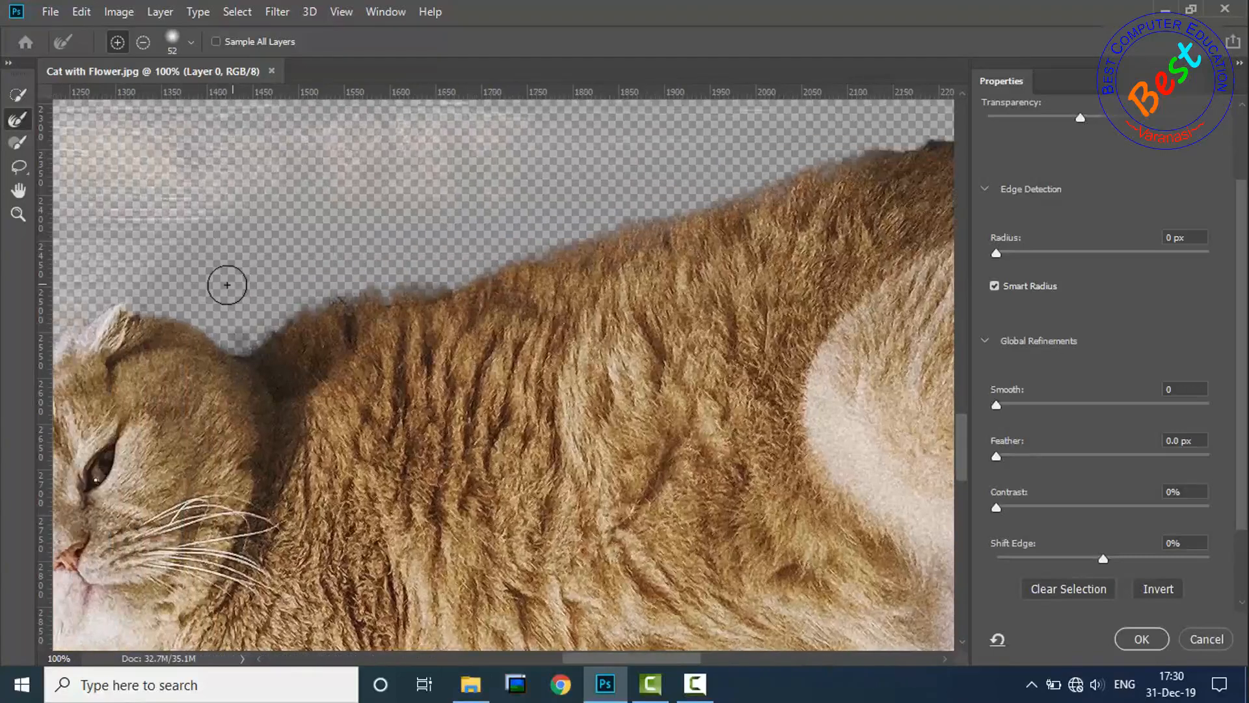
pyautogui.moveTo(149, 304)
pyautogui.mouseDown()
pyautogui.moveTo(247, 345)
pyautogui.moveTo(295, 304)
pyautogui.moveTo(475, 267)
pyautogui.mouseUp()
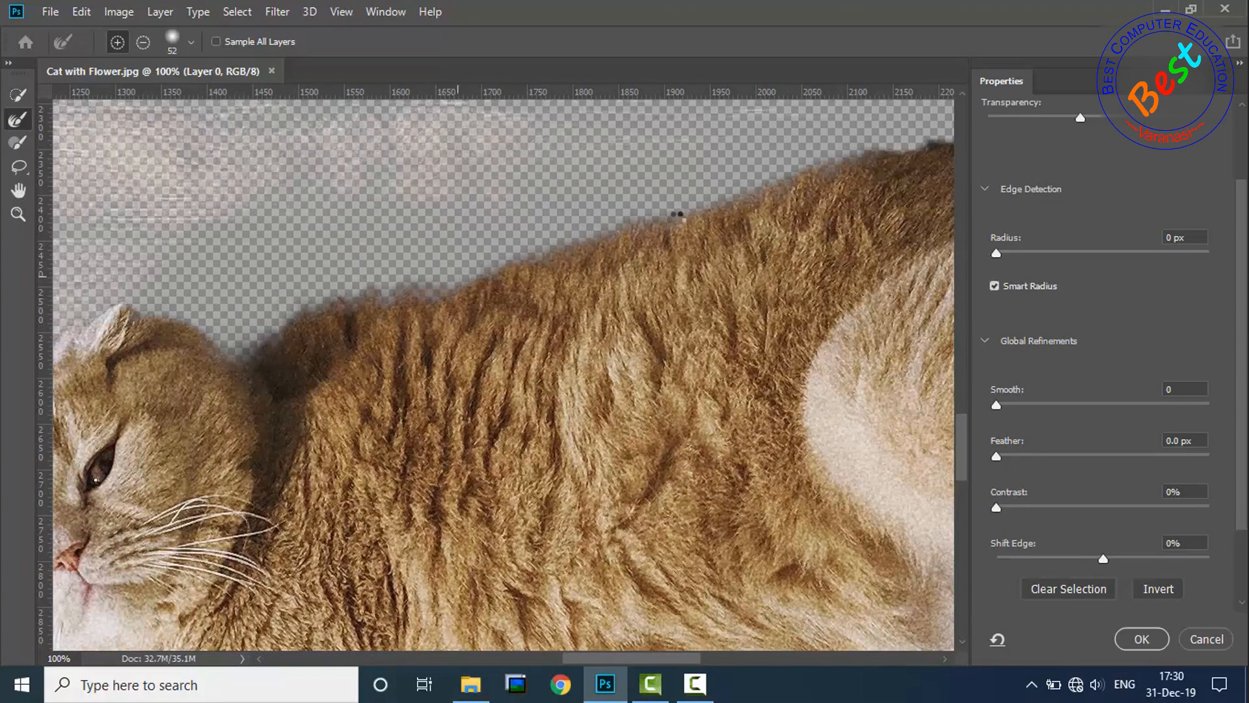
# Step: Refine the fur edge from the cat's rump to the base and lower side of the tail
pyautogui.hscroll(8, 676, 213)
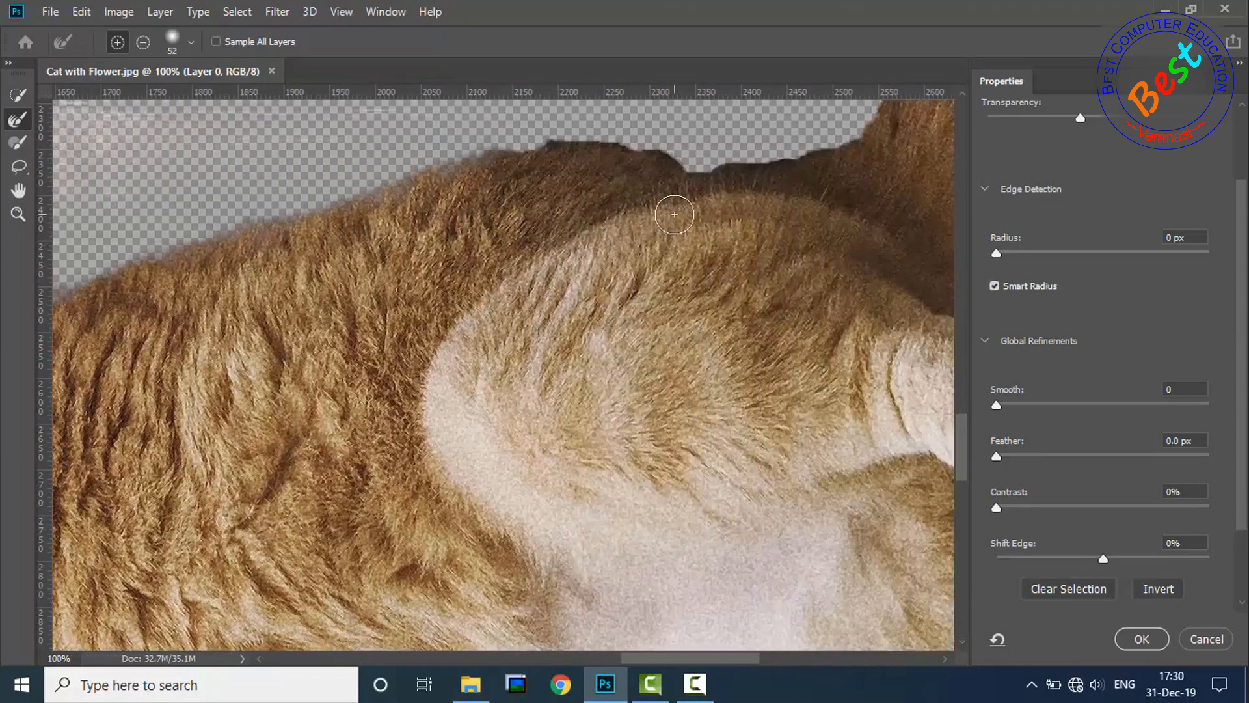
pyautogui.hotkey('ctrl', '-')
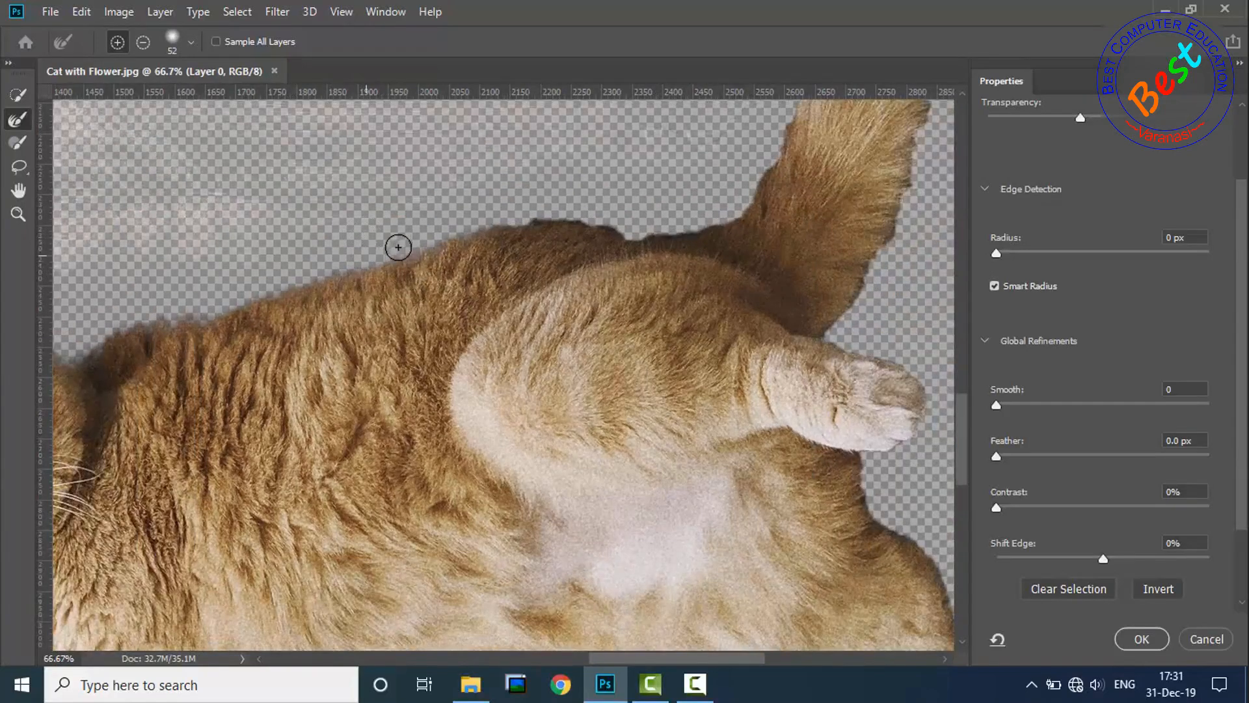
pyautogui.moveTo(481, 225)
pyautogui.mouseDown()
pyautogui.moveTo(694, 221)
pyautogui.moveTo(805, 134)
pyautogui.mouseUp()
# Step: Refine the fur edges on both sides of the tail and around the raised hind paw
pyautogui.hscroll(4, 799, 156)
pyautogui.scroll(4, 795, 178)
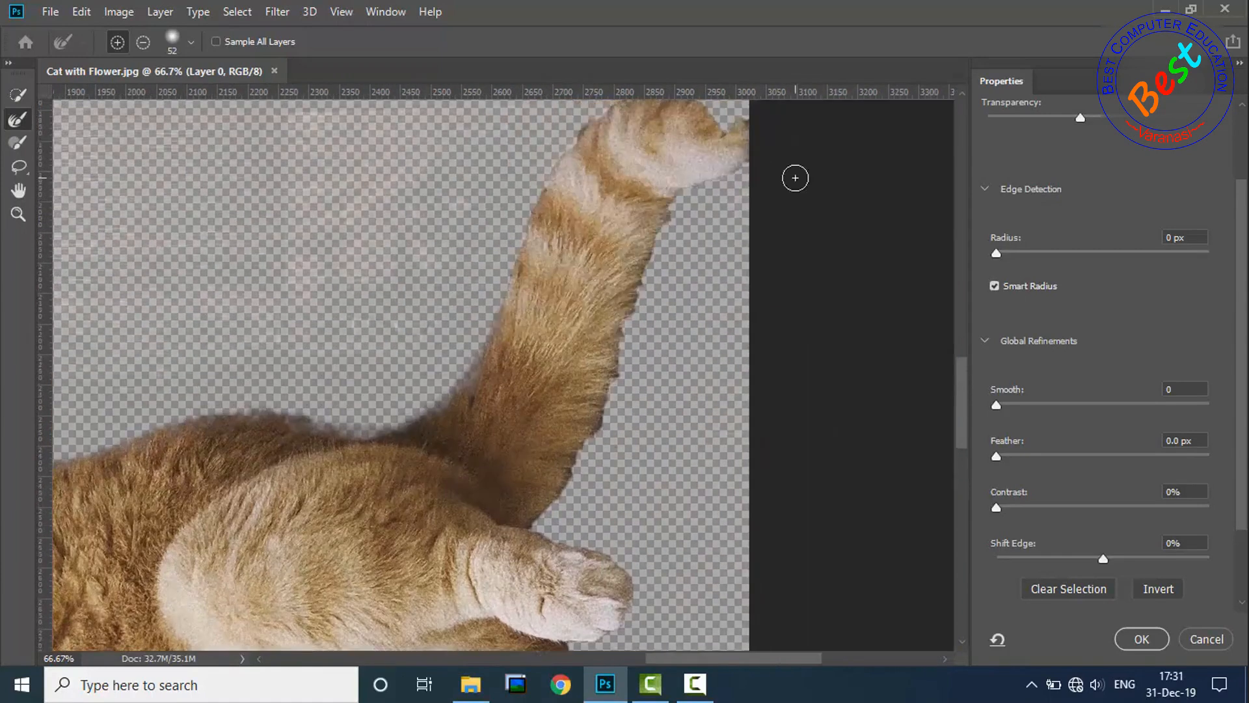
pyautogui.moveTo(528, 267)
pyautogui.mouseDown()
pyautogui.moveTo(642, 159)
pyautogui.moveTo(681, 156)
pyautogui.moveTo(746, 205)
pyautogui.moveTo(723, 254)
pyautogui.moveTo(672, 298)
pyautogui.moveTo(580, 547)
pyautogui.moveTo(530, 597)
pyautogui.moveTo(586, 618)
pyautogui.mouseUp()
pyautogui.scroll(-4, 636, 515)
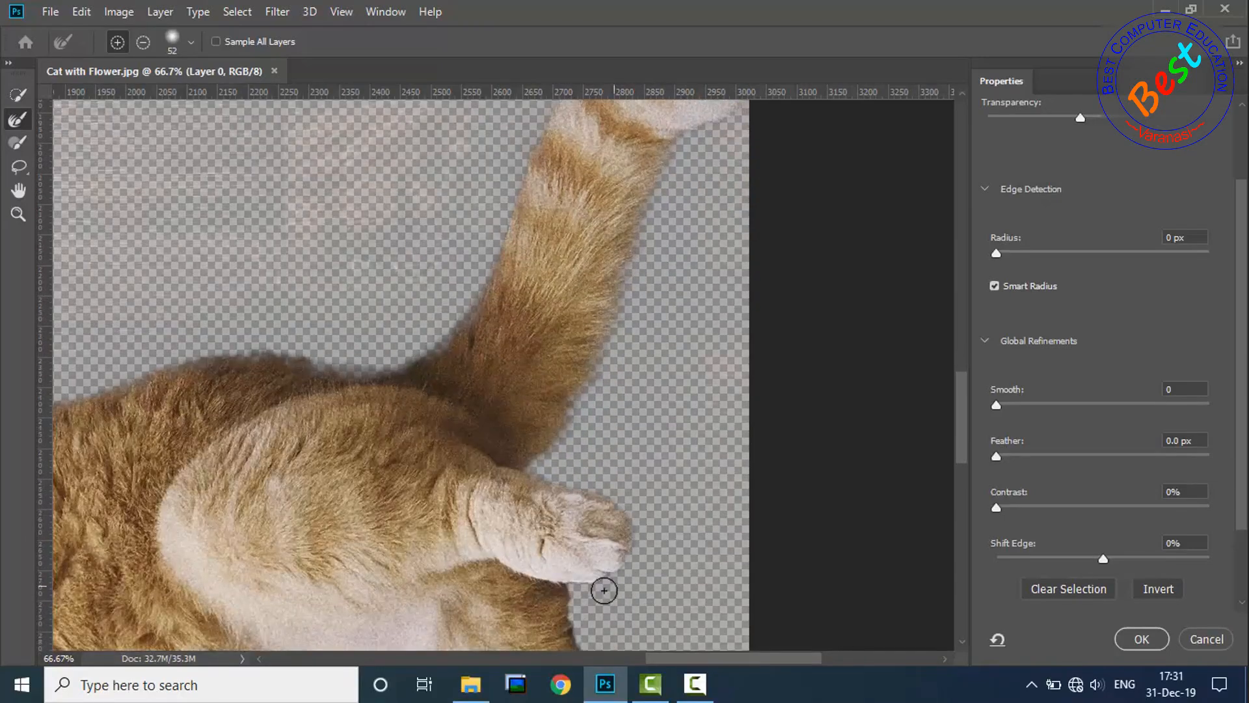
# Step: Refine the fur edge around the lower hind leg and along the cat's belly to the front legs
pyautogui.scroll(-9, 605, 585)
pyautogui.moveTo(649, 405); pyautogui.dragTo(687, 618)
pyautogui.moveTo(593, 535)
pyautogui.mouseDown()
pyautogui.moveTo(554, 510)
pyautogui.moveTo(173, 538)
pyautogui.mouseUp()
pyautogui.hscroll(-7, 452, 560)
pyautogui.moveTo(452, 560)
pyautogui.mouseDown()
pyautogui.moveTo(393, 545)
pyautogui.moveTo(264, 546)
pyautogui.moveTo(226, 588)
pyautogui.mouseUp()
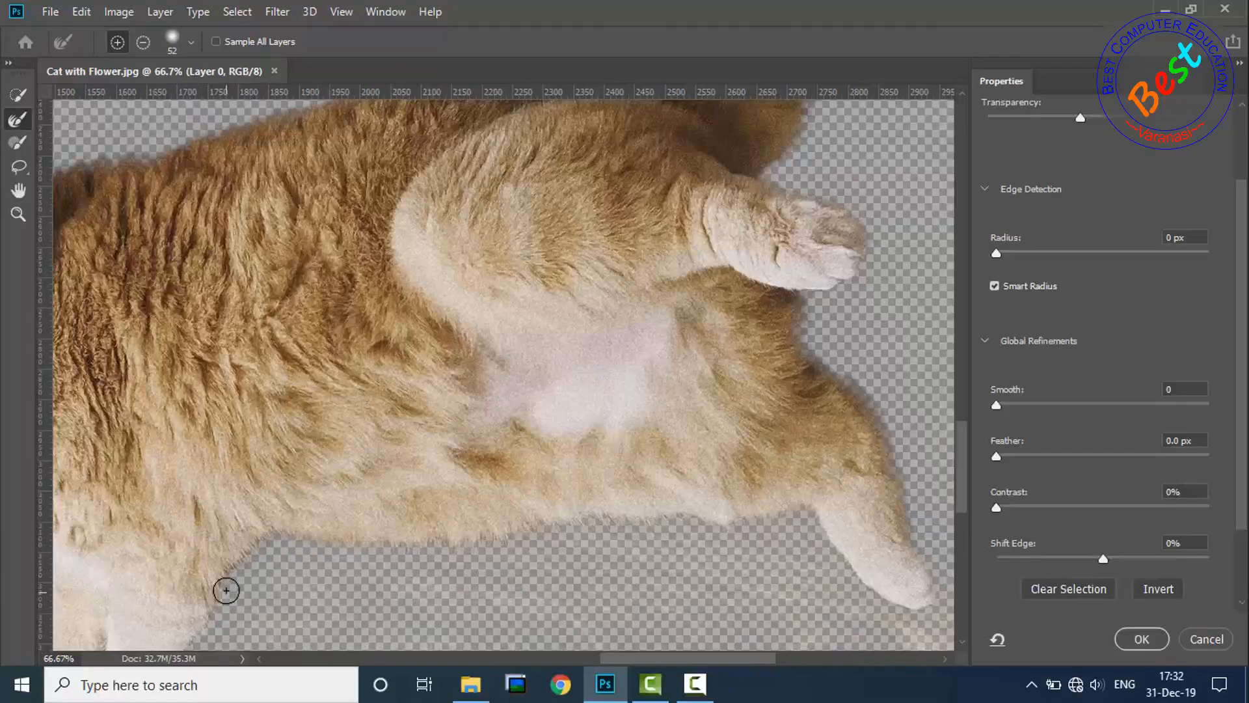
# Step: Refine the selection edge around the cat's front legs and up along the chest
pyautogui.scroll(-5, 323, 580)
pyautogui.hscroll(-7, 438, 466)
pyautogui.moveTo(438, 466)
pyautogui.mouseDown()
pyautogui.moveTo(392, 576)
pyautogui.moveTo(342, 579)
pyautogui.moveTo(336, 536)
pyautogui.moveTo(296, 607)
pyautogui.moveTo(229, 601)
pyautogui.moveTo(264, 450)
pyautogui.moveTo(256, 400)
pyautogui.moveTo(99, 287)
pyautogui.mouseUp()
pyautogui.hscroll(-5, 75, 271)
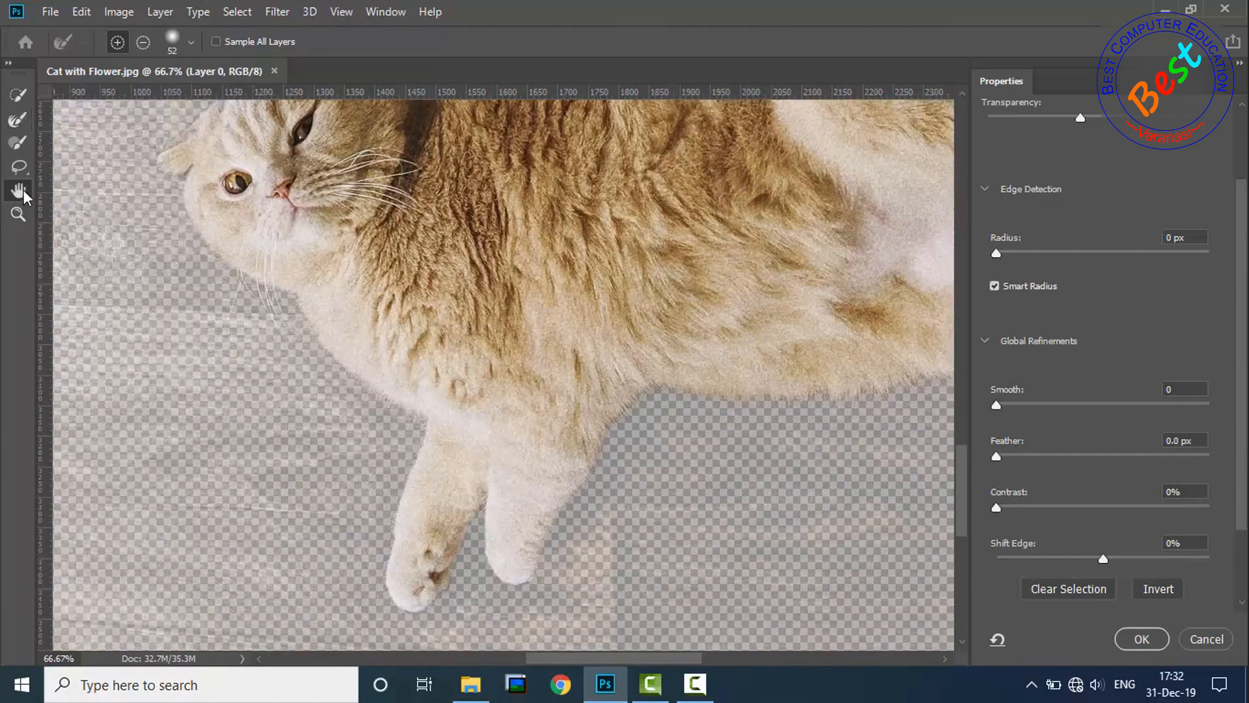
# Step: Refine the fur edge around the cat's head, from the face and ears to the neck
pyautogui.press('h')
pyautogui.moveTo(404, 340); pyautogui.dragTo(387, 442)
pyautogui.press('r')
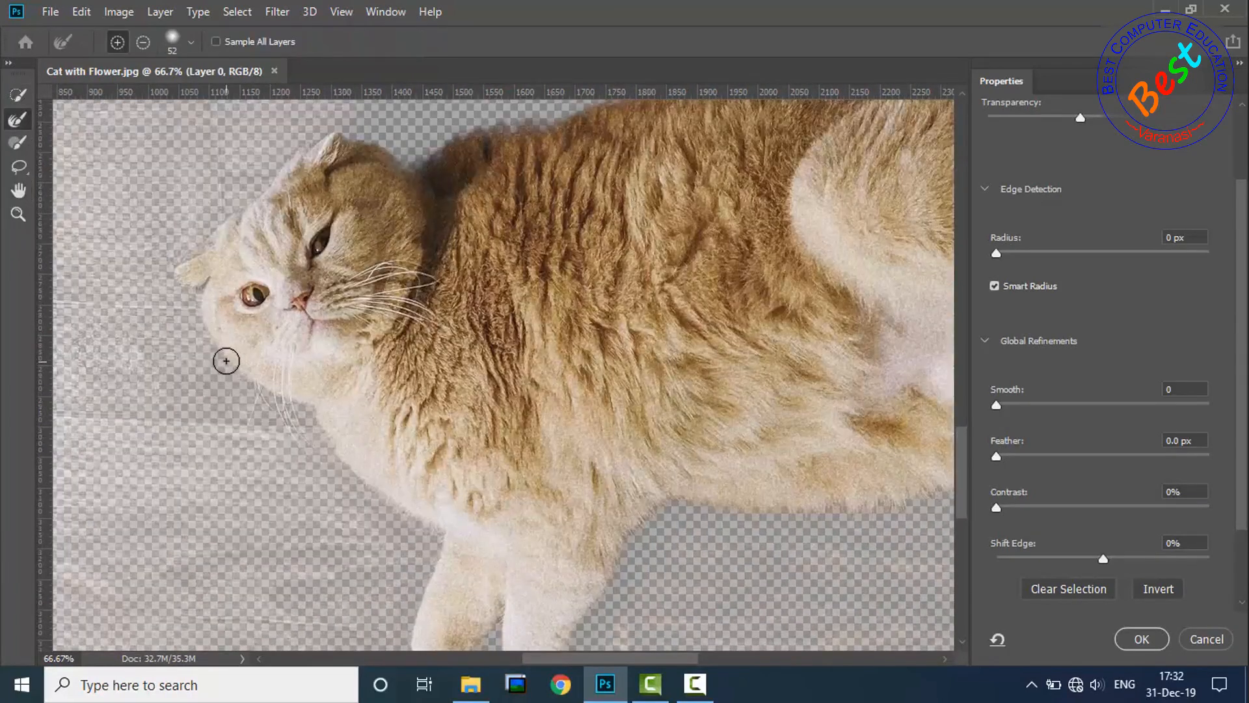
pyautogui.moveTo(304, 126); pyautogui.dragTo(445, 206)
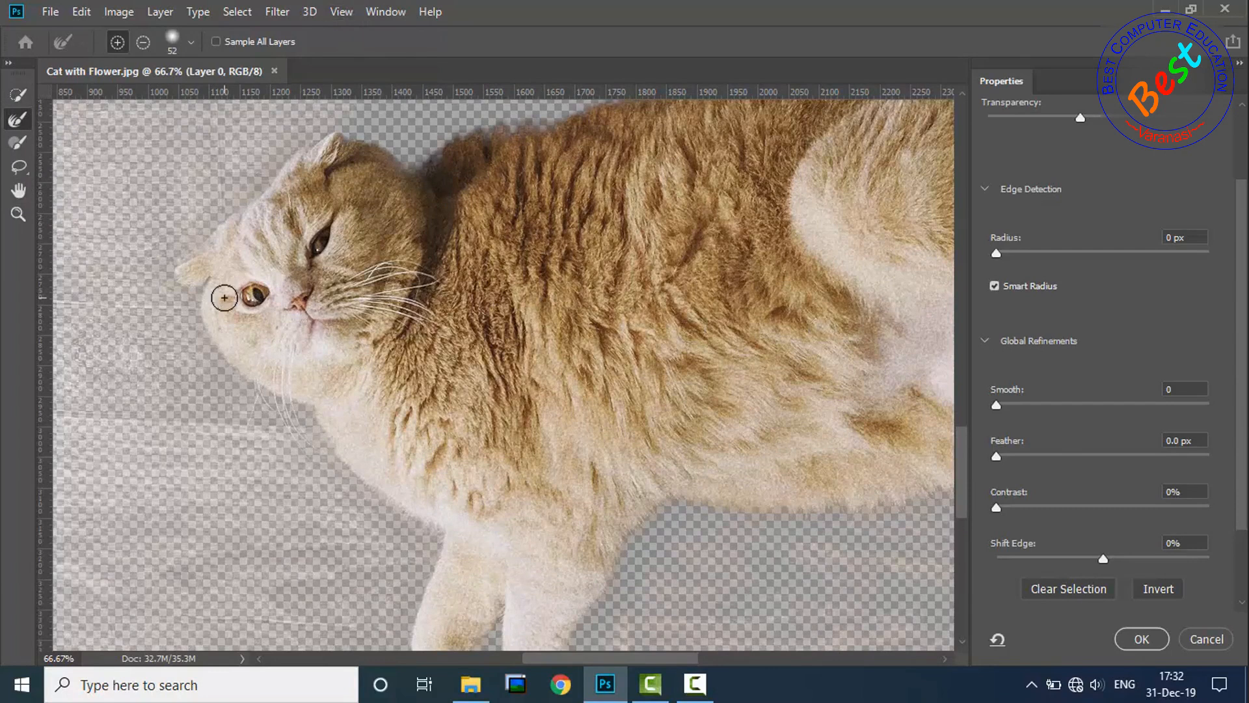
# Step: Zoom out to 12.5% to examine the refined cat selection within the whole photo
pyautogui.hotkey('ctrl', '-')
pyautogui.click(17, 215)
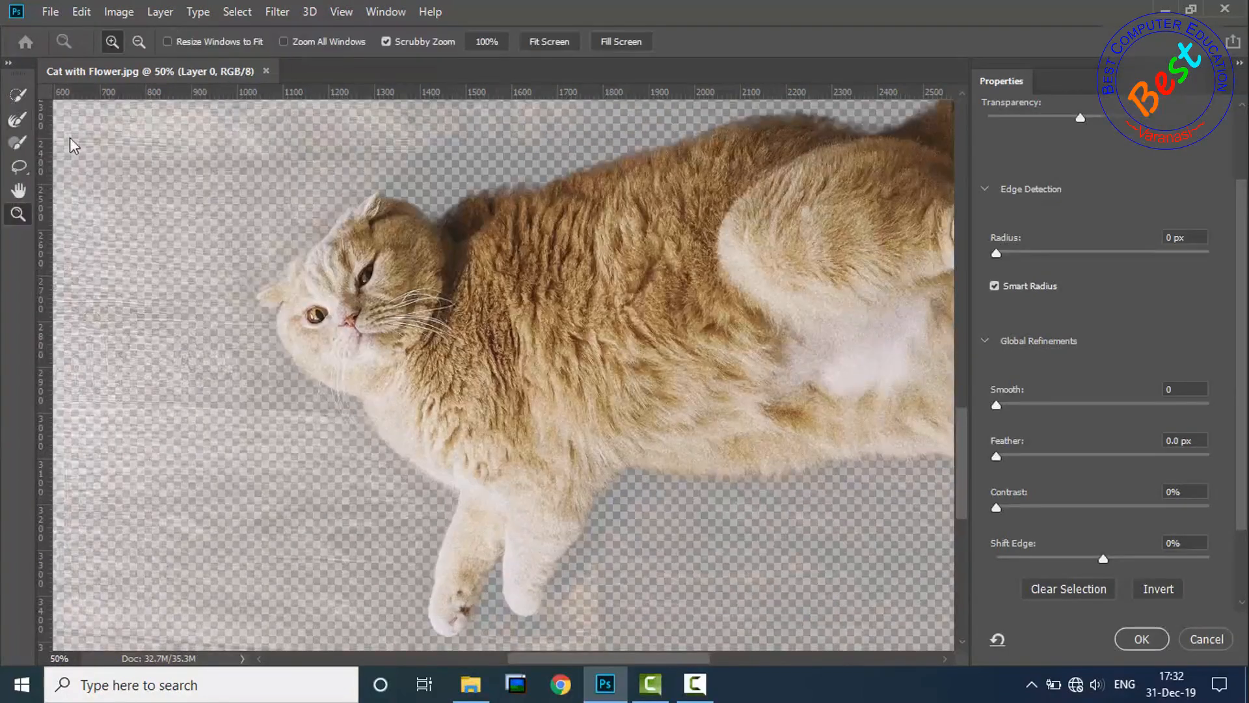
pyautogui.click(139, 41)
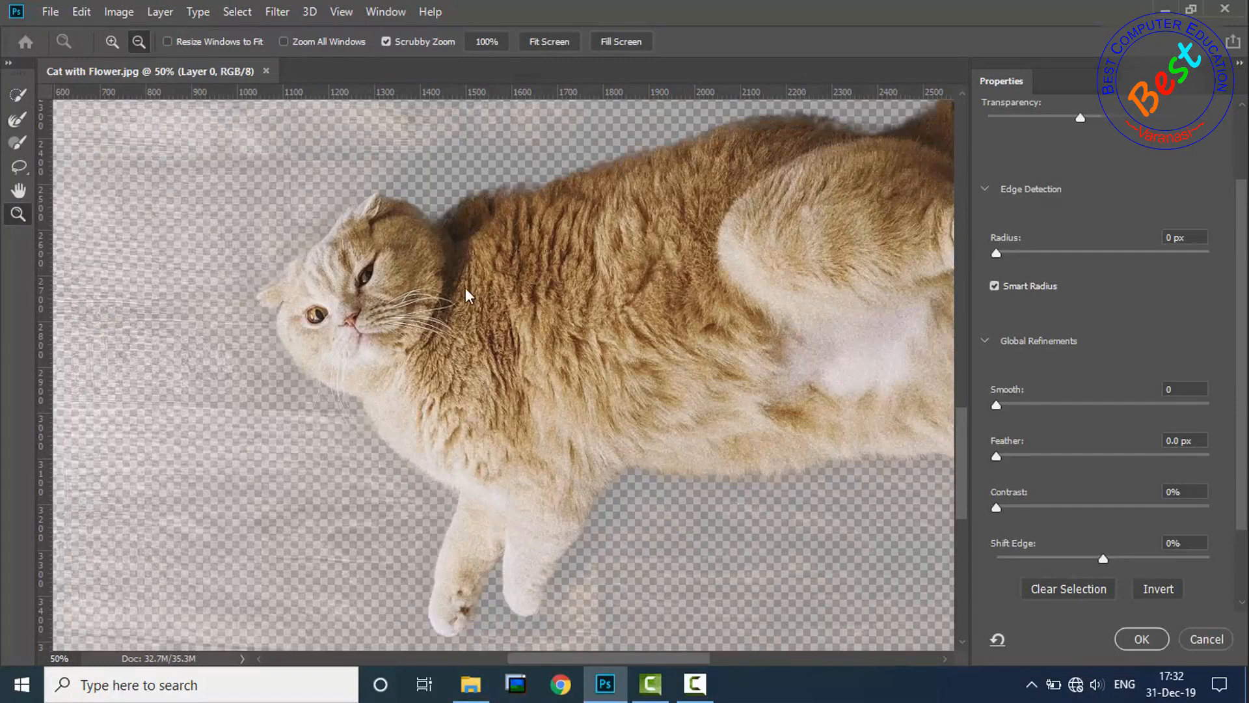
pyautogui.click(599, 381)
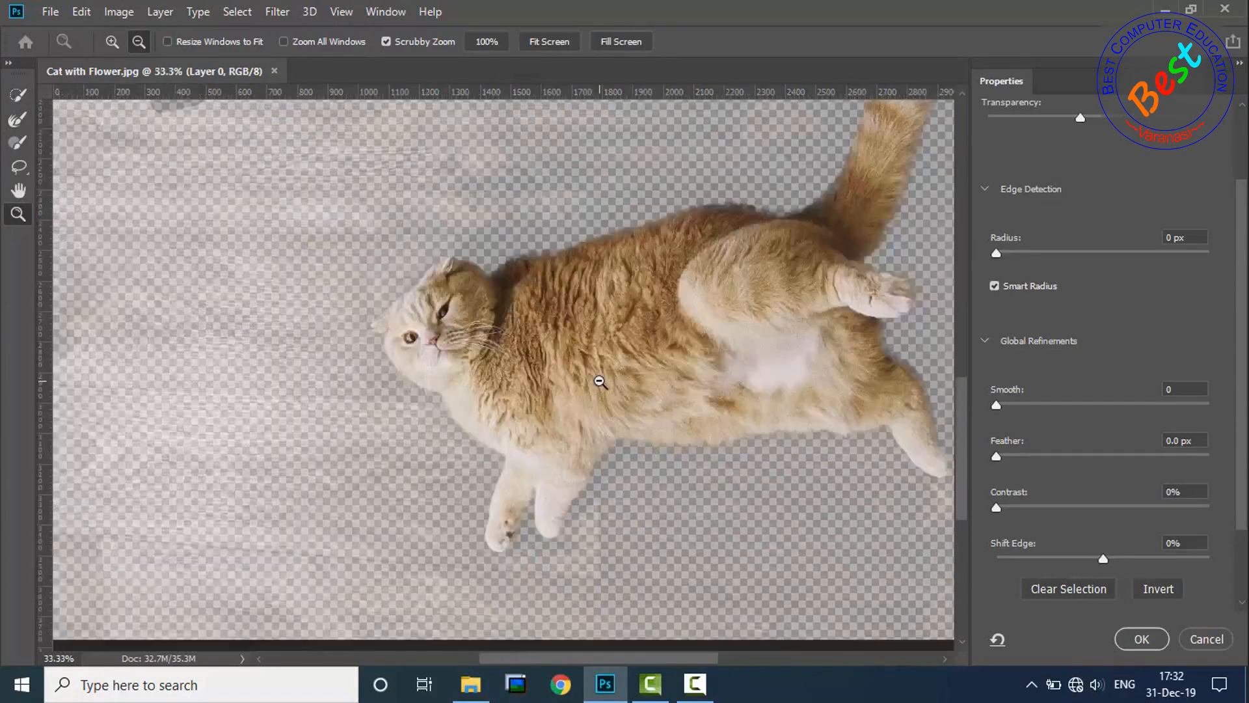
pyautogui.click(728, 422)
pyautogui.click(728, 422)
pyautogui.click(735, 431)
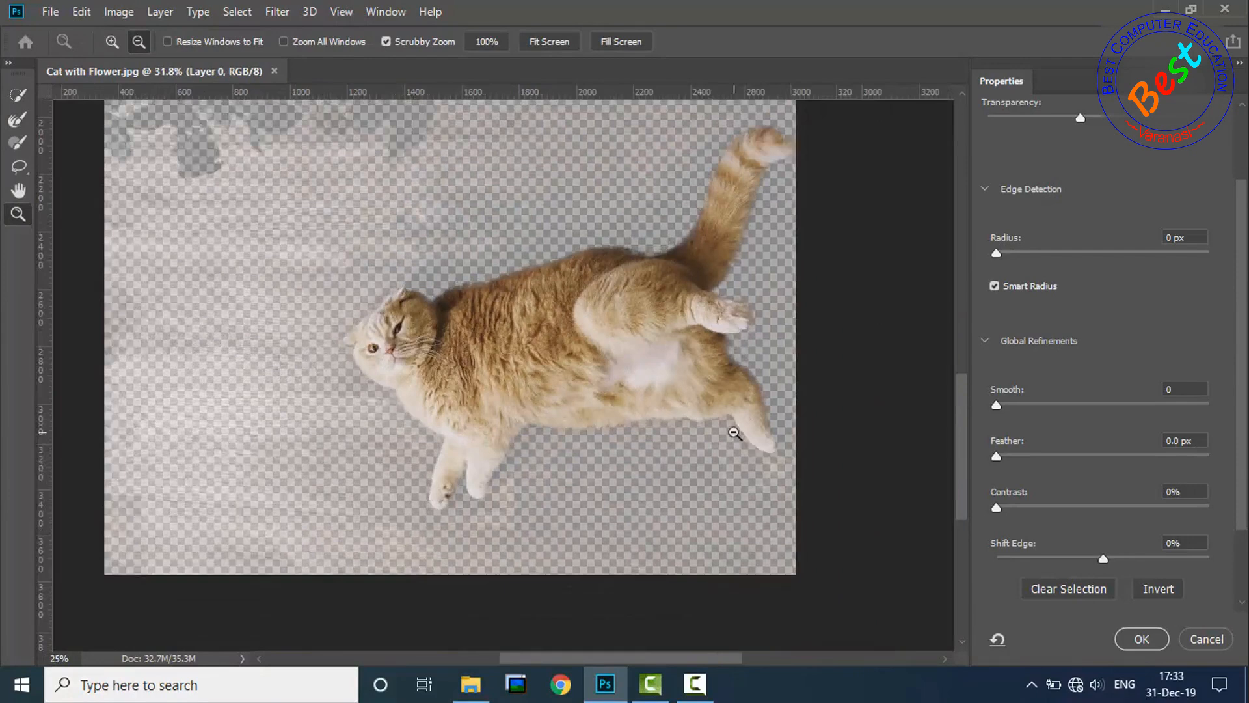
pyautogui.click(735, 431)
pyautogui.click(735, 432)
pyautogui.hotkey('ctrl', '+')
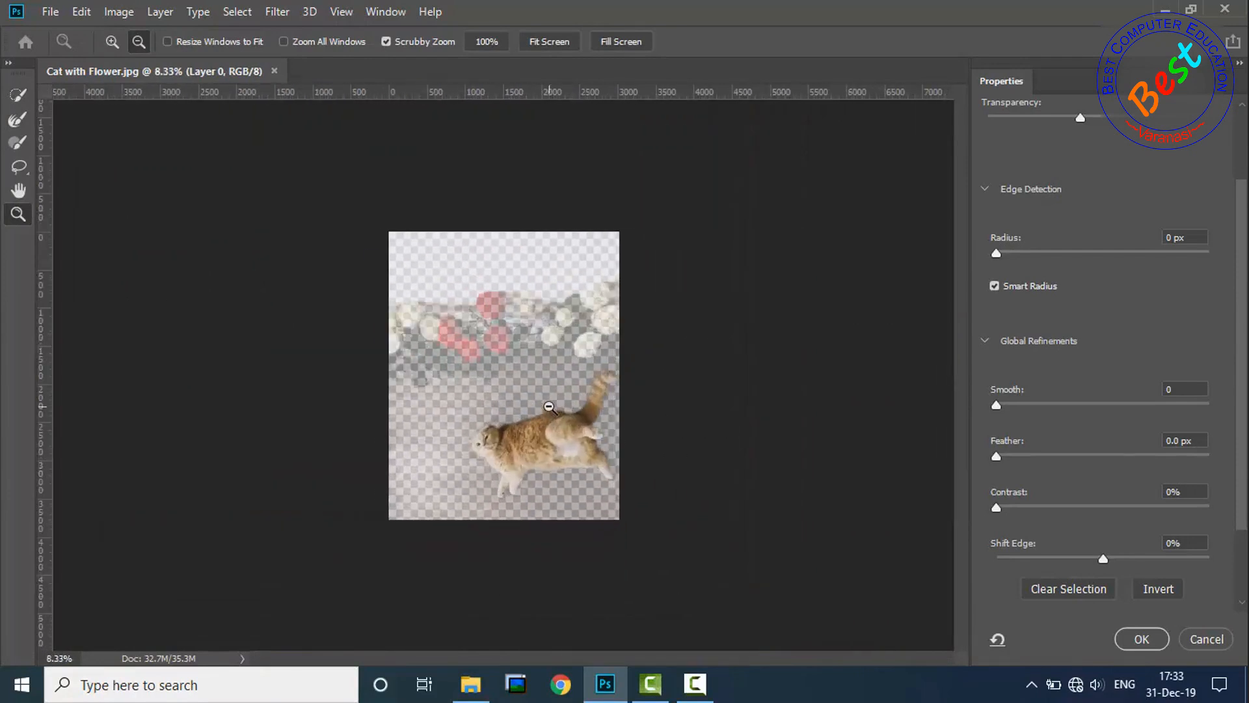
pyautogui.hotkey('ctrl', '+')
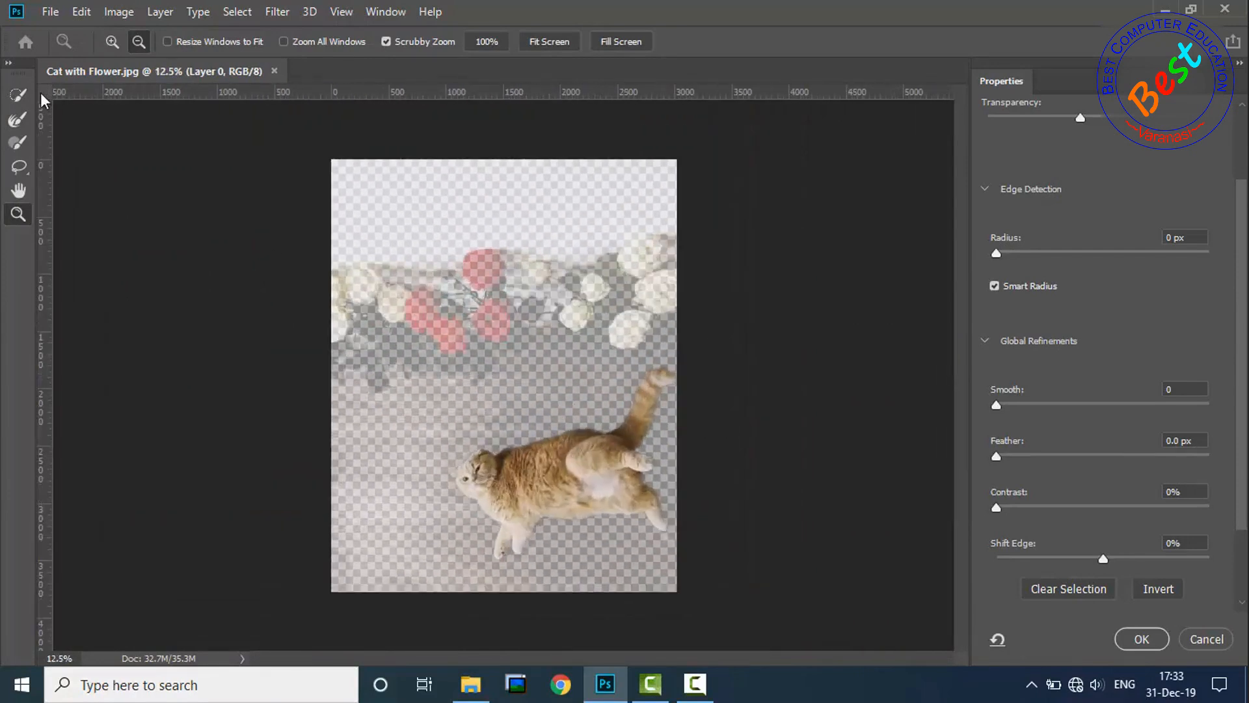
# Step: Switch the preview to the Black & White view to inspect the refined selection mask
pyautogui.click(18, 121)
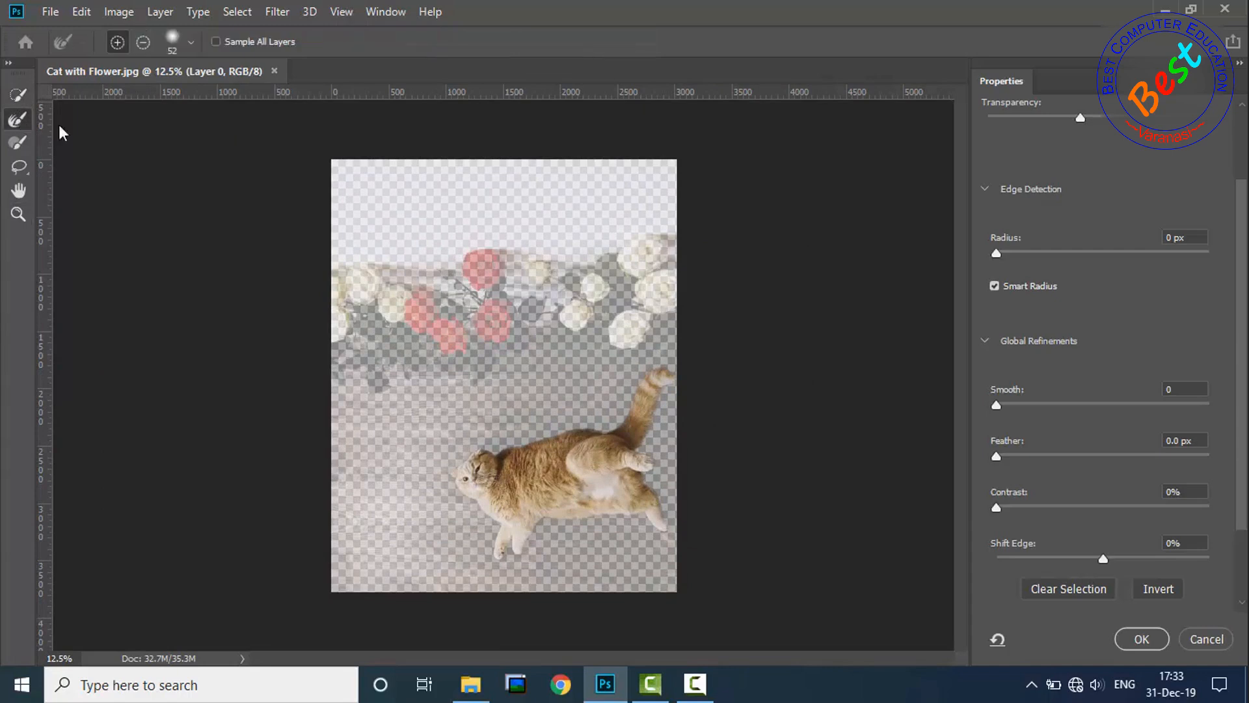
pyautogui.scroll(3, 1202, 273)
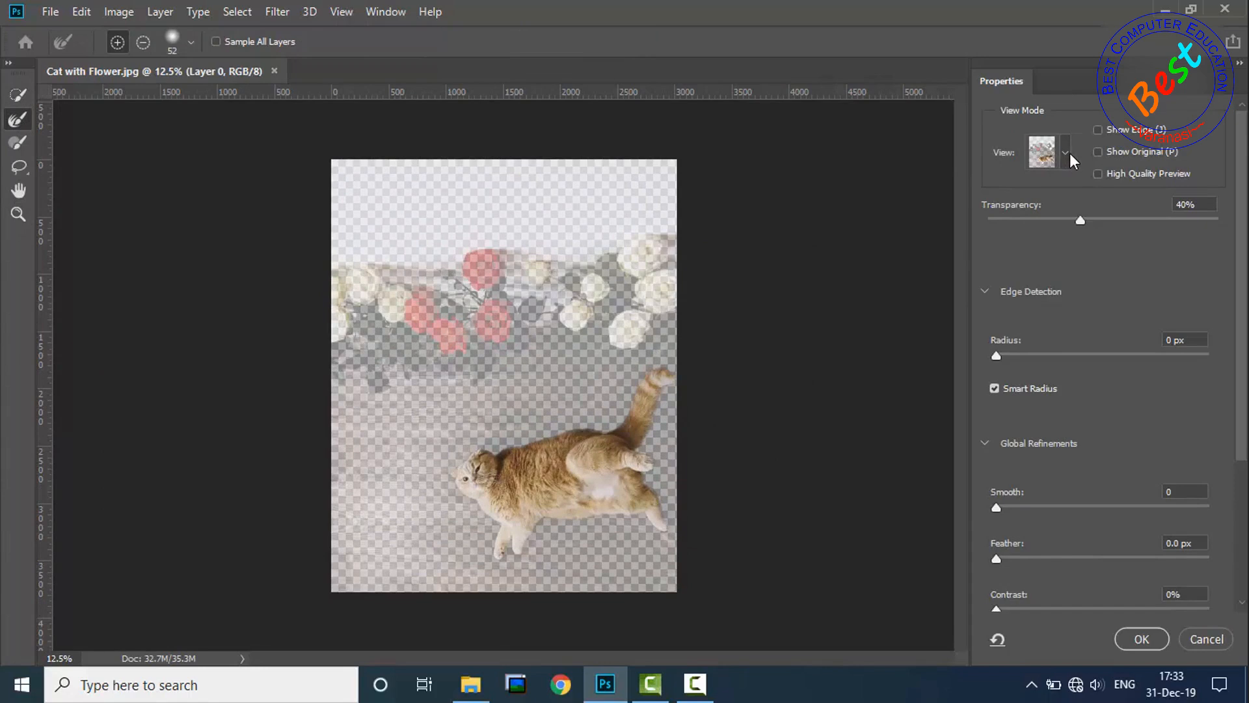
pyautogui.click(1070, 154)
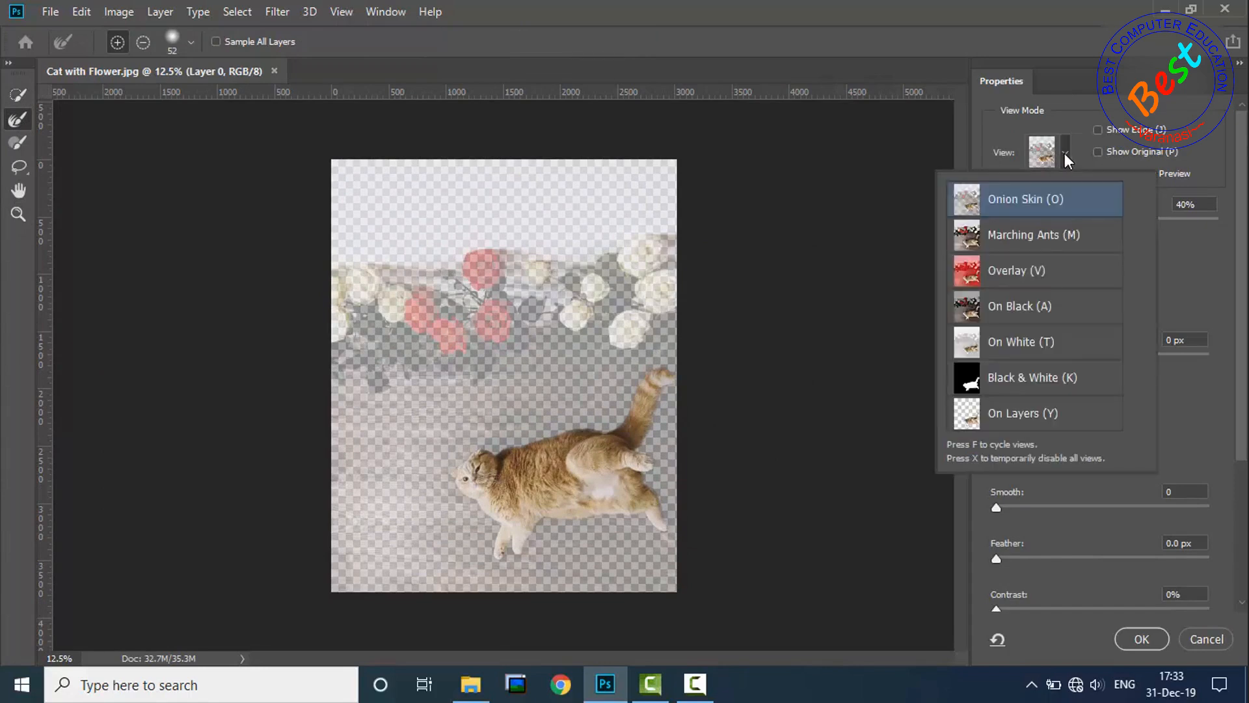
pyautogui.click(1063, 383)
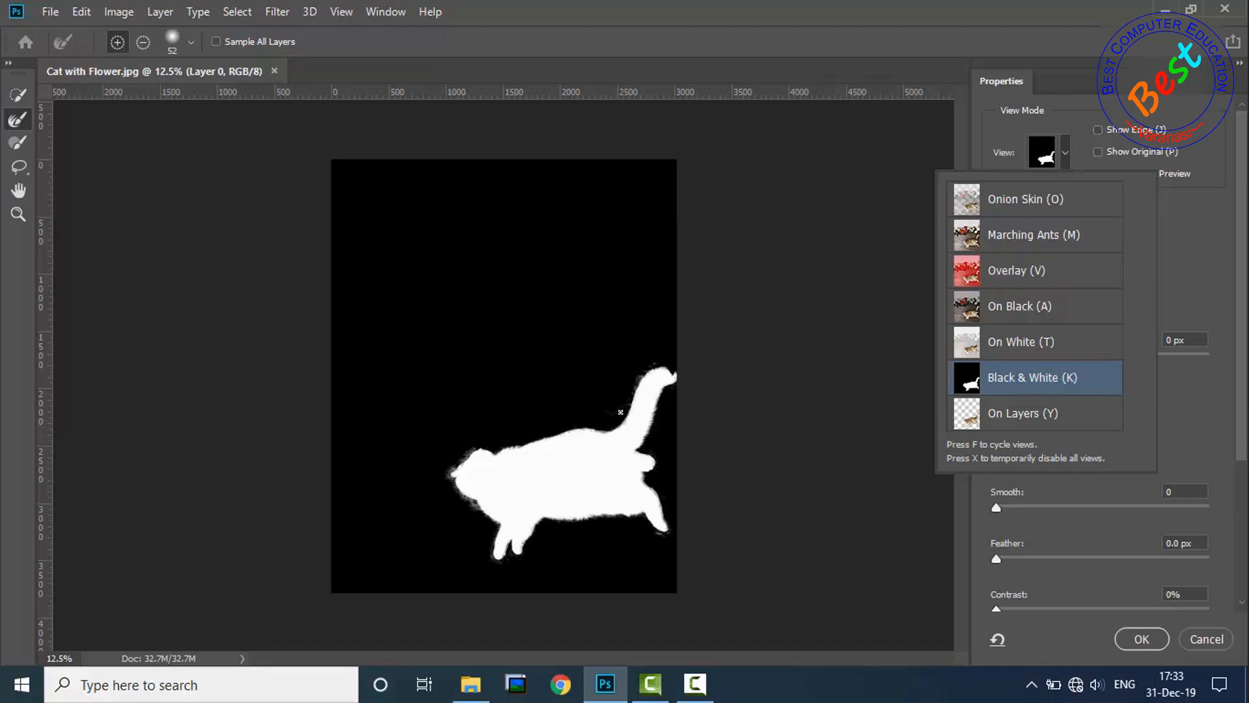
pyautogui.press('z')
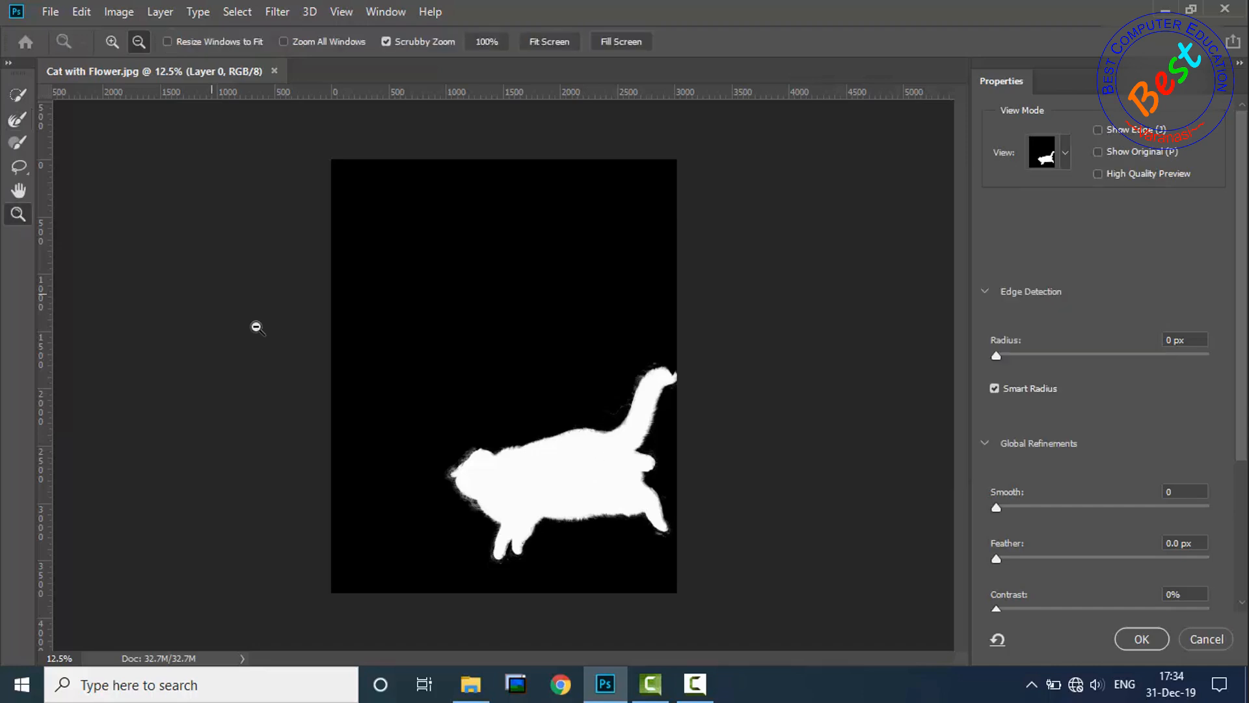
pyautogui.click(113, 43)
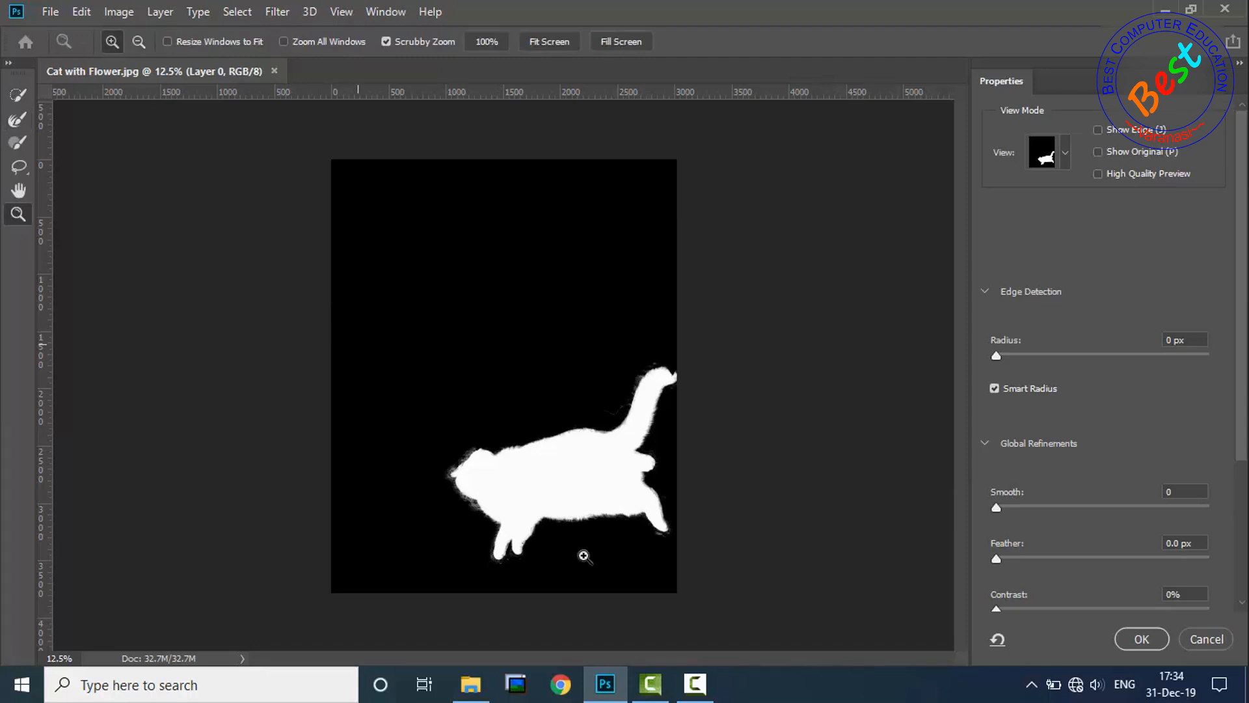
# Step: Expand the output settings of Select and Mask and switch the selection preview to Onion Skin
pyautogui.click(590, 520)
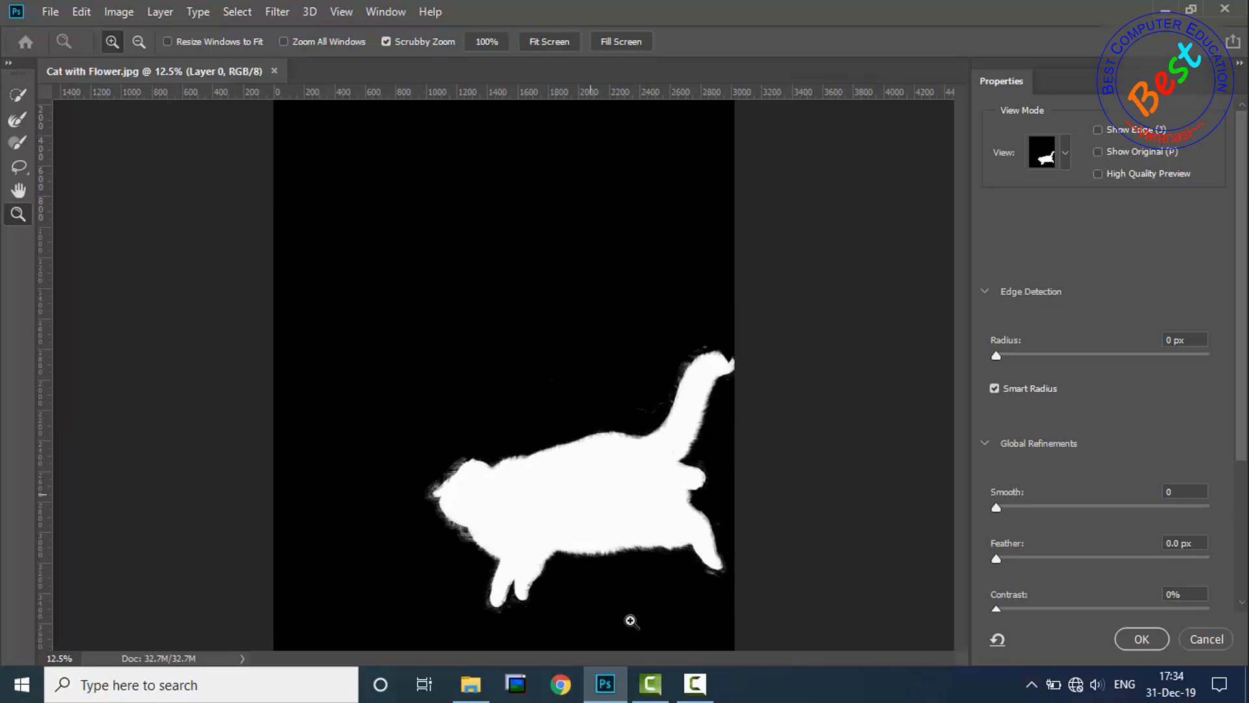
pyautogui.click(618, 539)
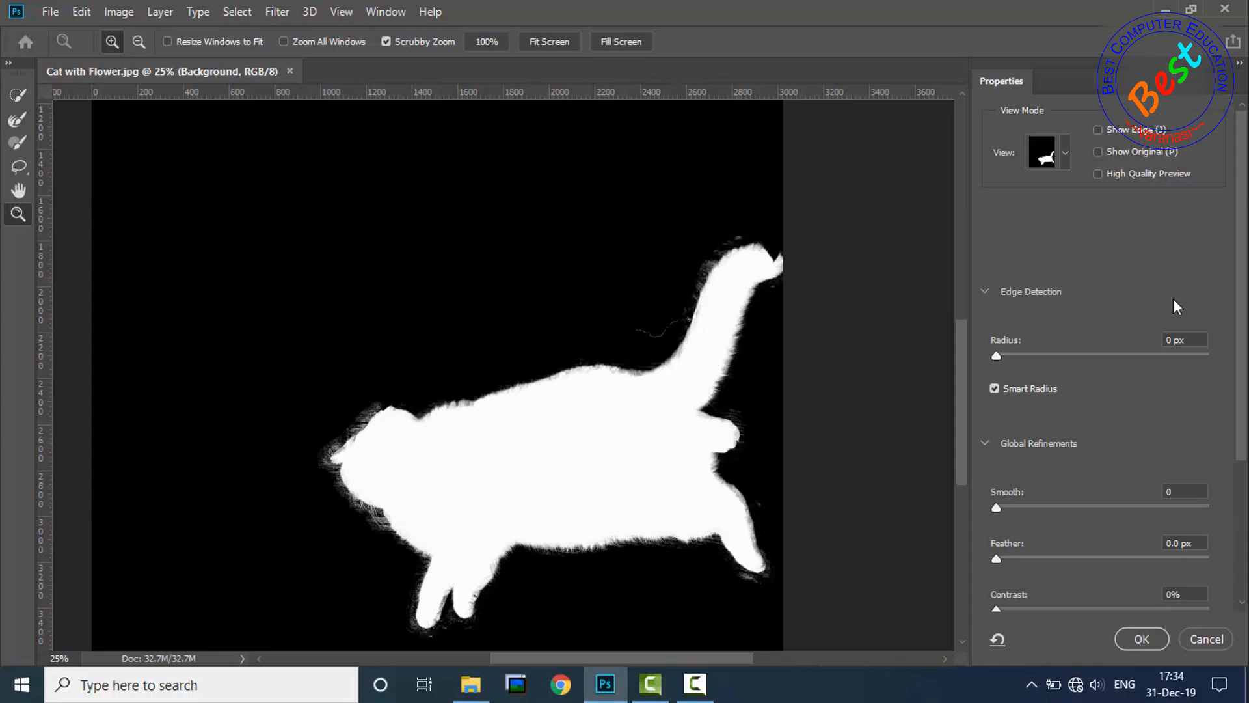
pyautogui.hotkey('ctrl', '-')
pyautogui.hotkey('ctrl', '-')
pyautogui.scroll(-4, 1106, 358)
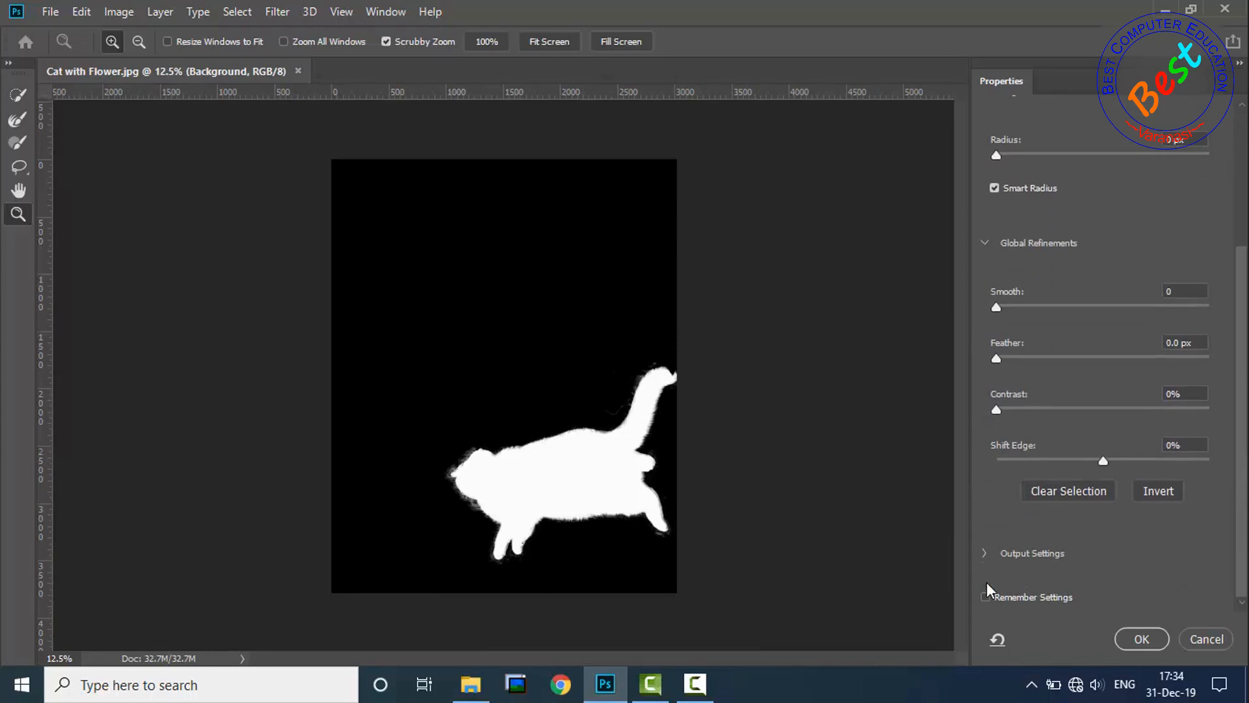
pyautogui.click(980, 553)
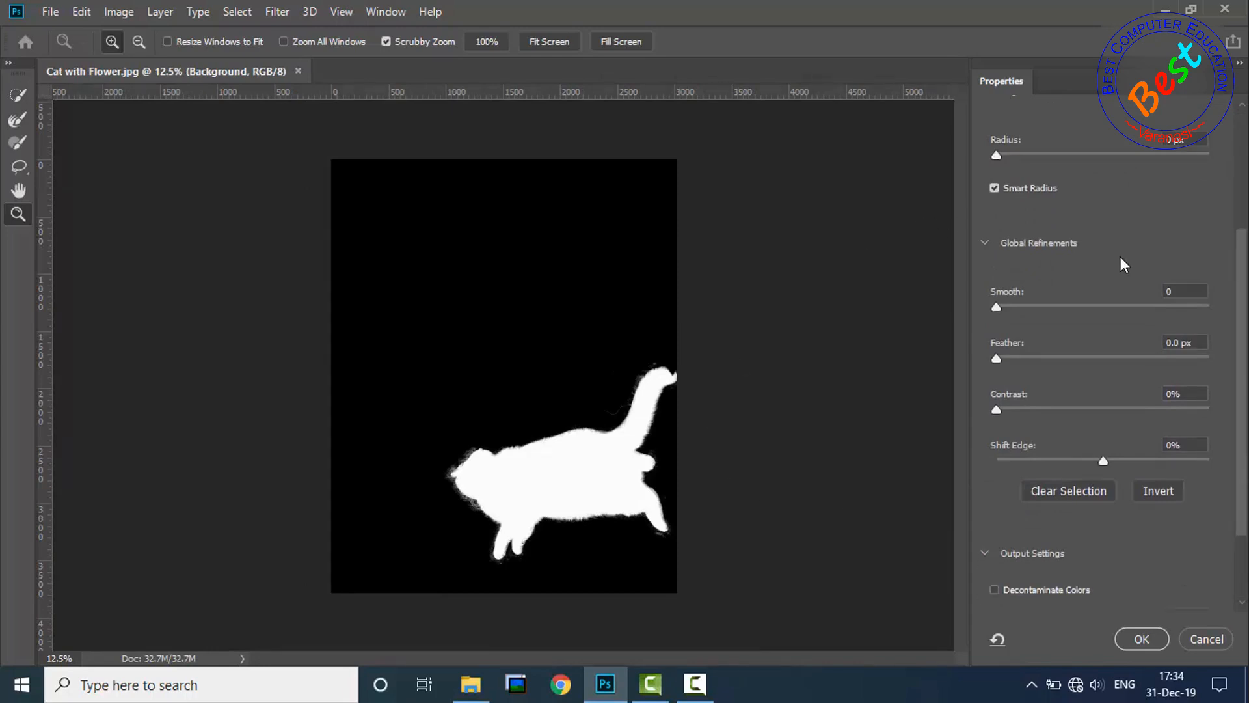
pyautogui.scroll(4, 1240, 235)
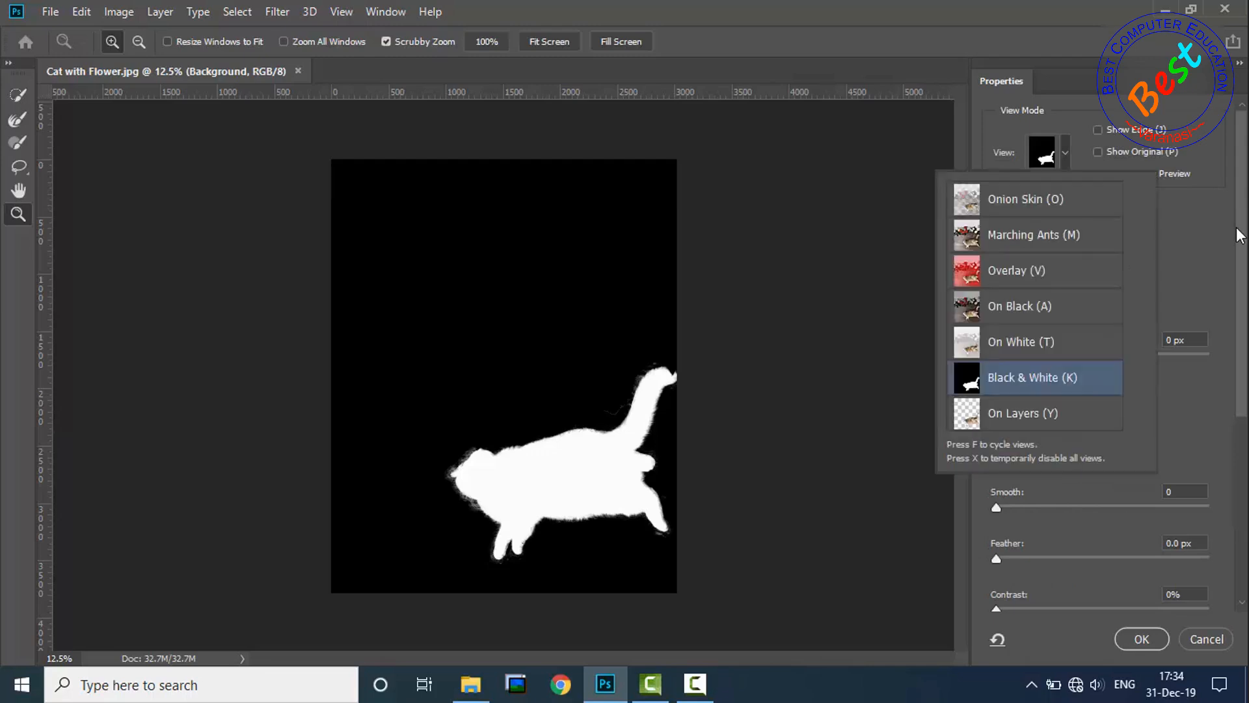
pyautogui.press('o')
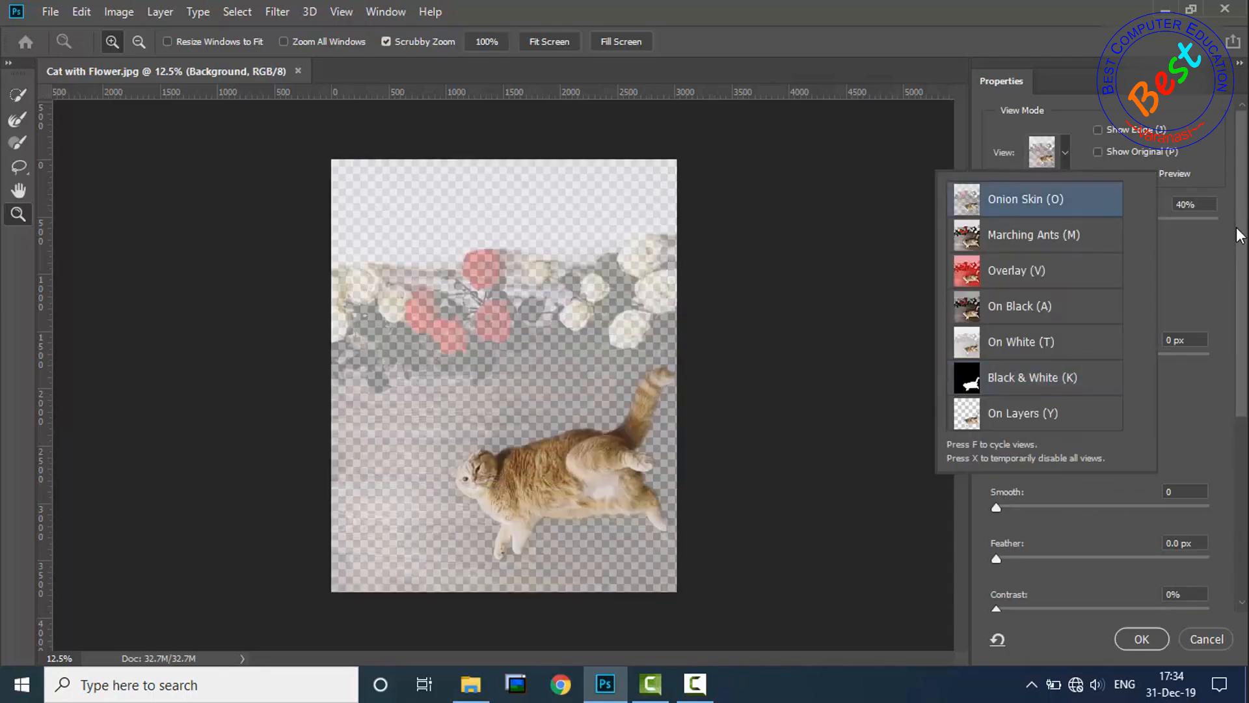
# Step: Review the output destinations, keep the output as Selection, and apply the refined cat edge
pyautogui.scroll(-6, 1239, 236)
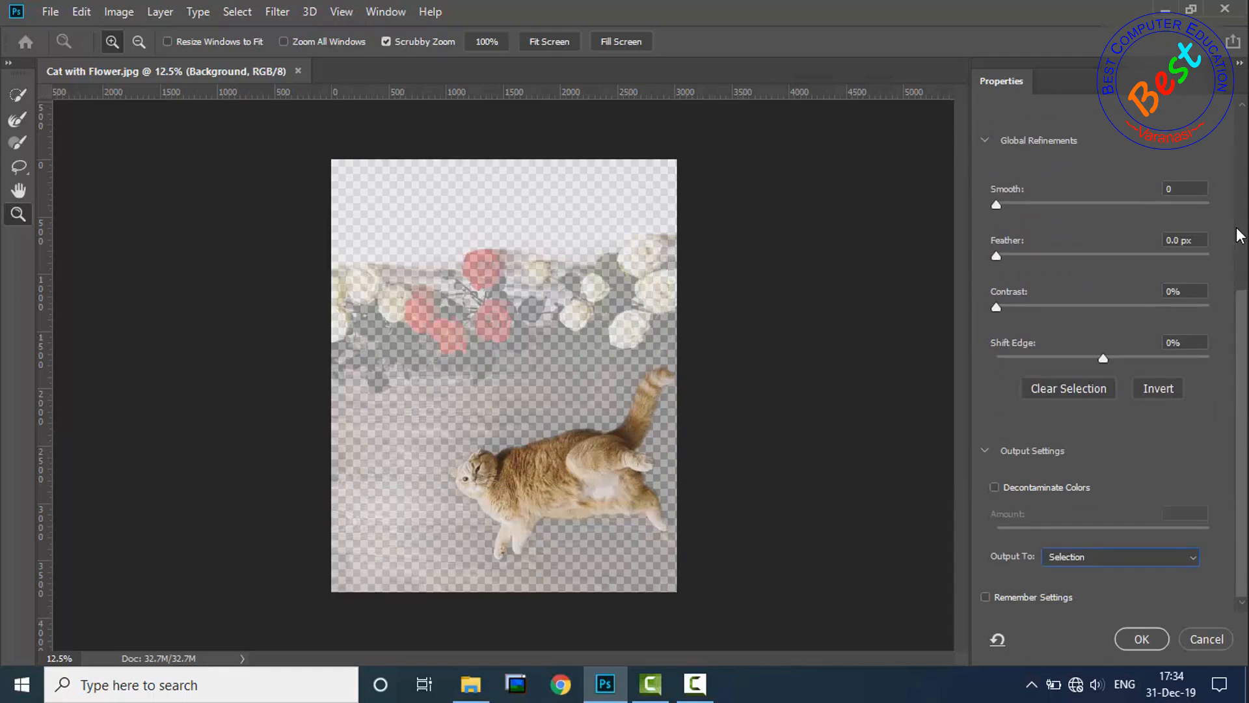
pyautogui.hotkey('alt', 'Down')
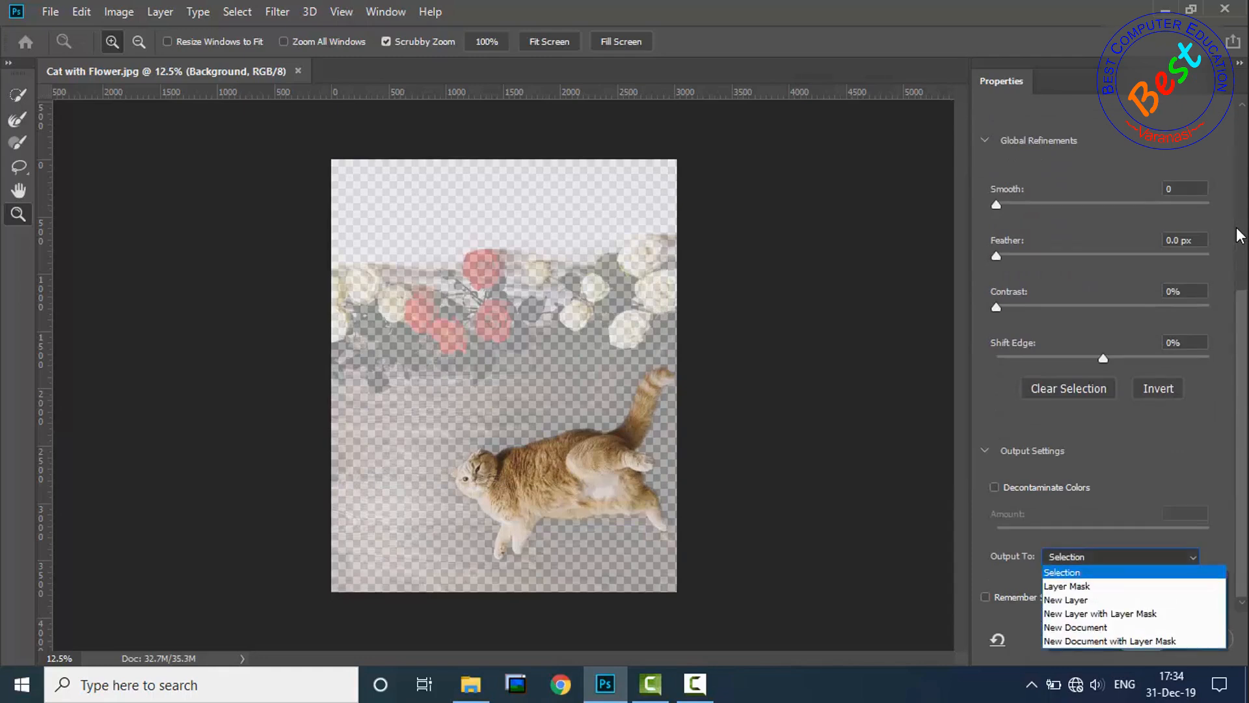
pyautogui.press('Down')
pyautogui.press('Down')
pyautogui.press('Down')
pyautogui.press('Up')
pyautogui.press('Up')
pyautogui.press('Up')
pyautogui.press('Down')
pyautogui.press('Down')
pyautogui.press('Down')
pyautogui.press('Down')
pyautogui.press('Down')
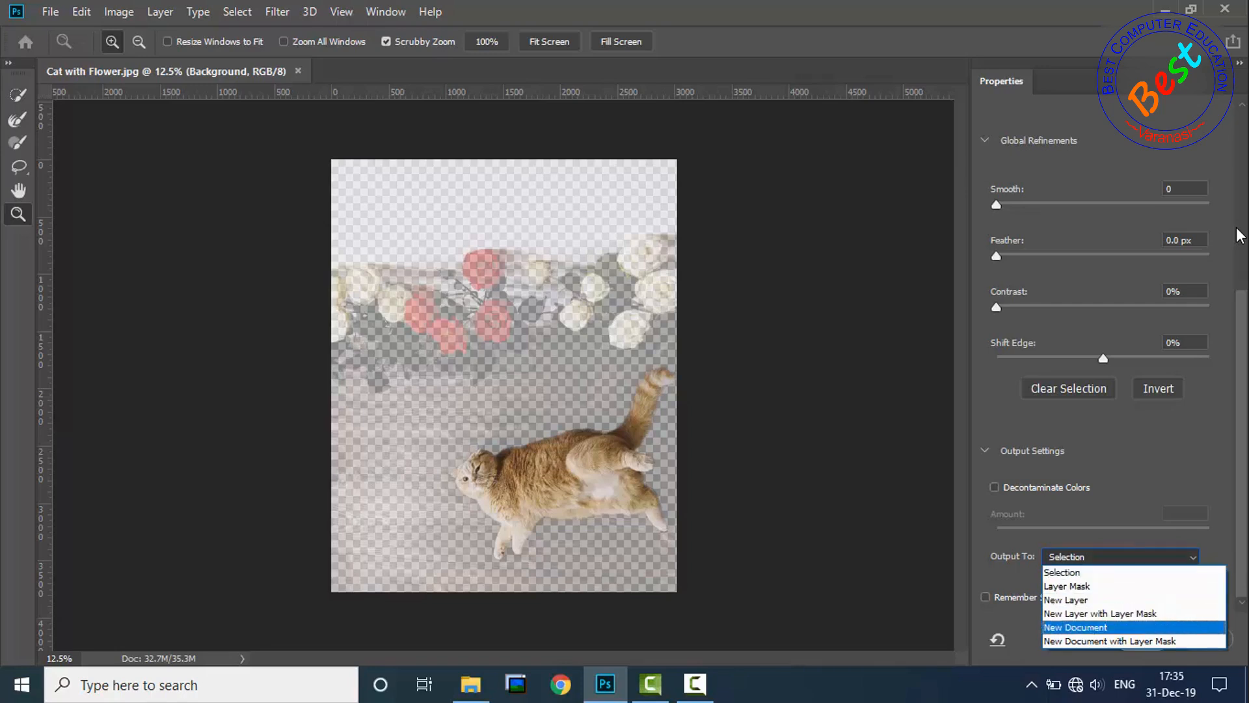
pyautogui.press('Up')
pyautogui.press('Up')
pyautogui.press('Up')
pyautogui.press('Up')
pyautogui.press('Up')
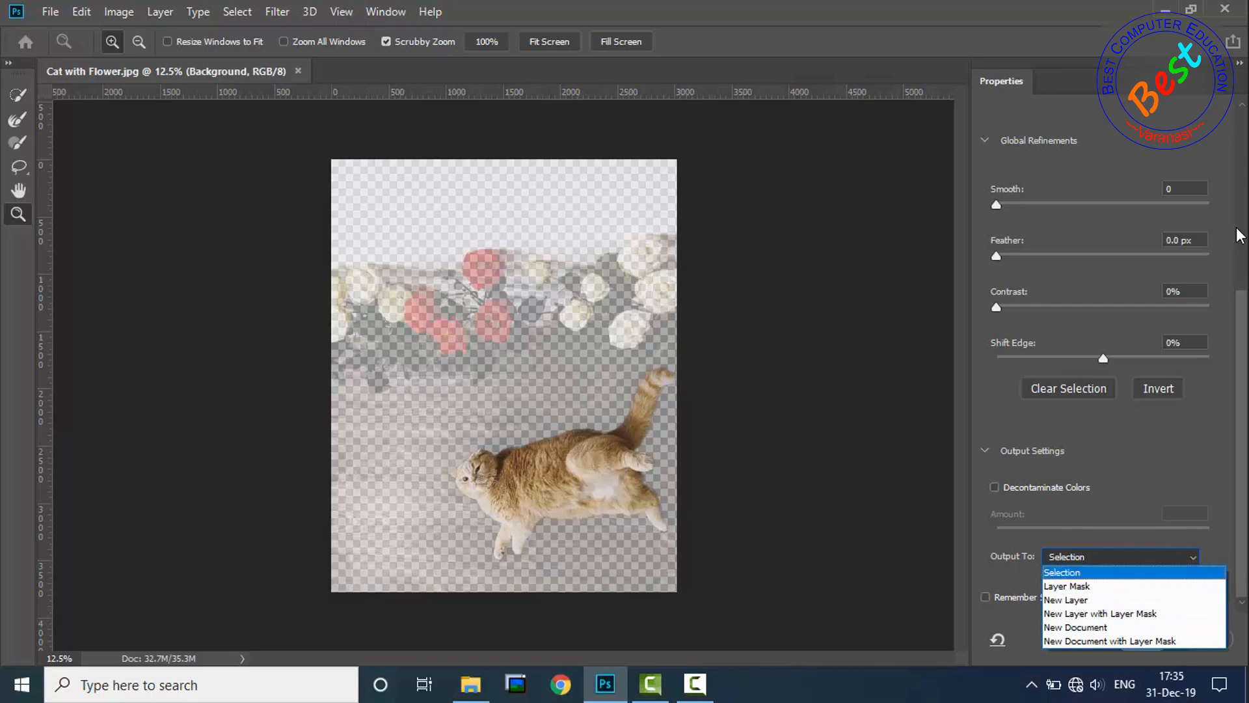
pyautogui.press('Return')
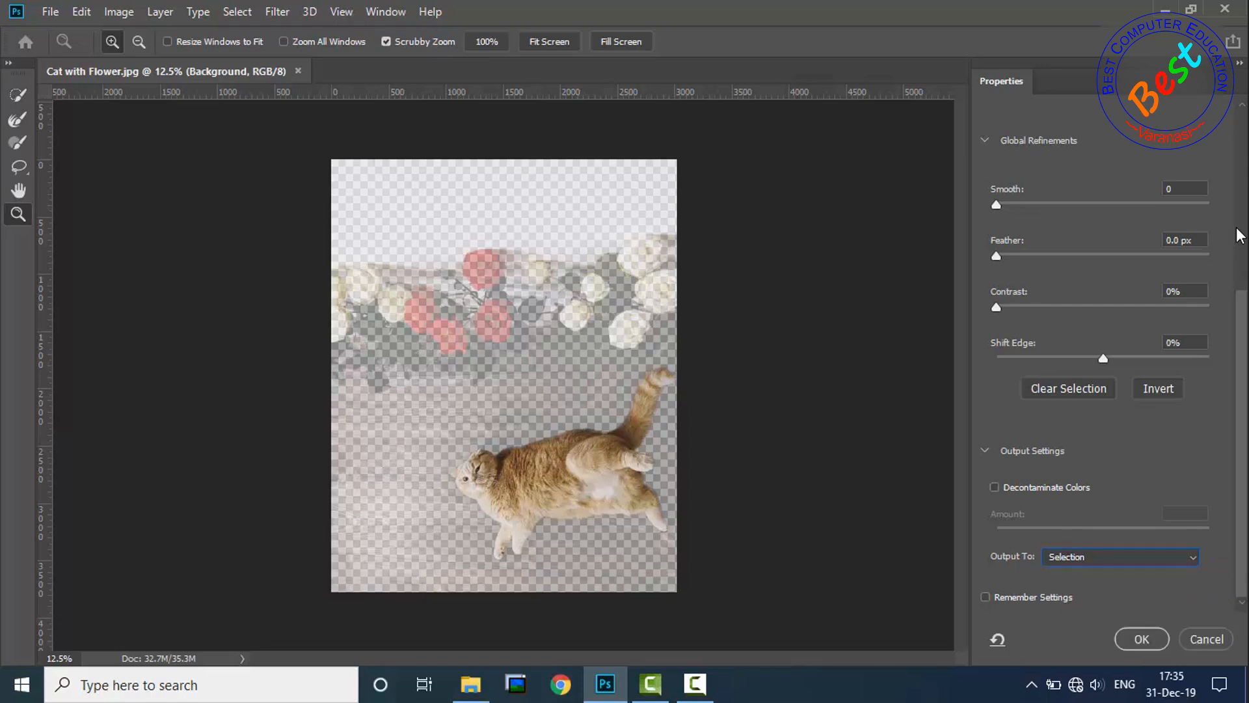
pyautogui.press('Return')
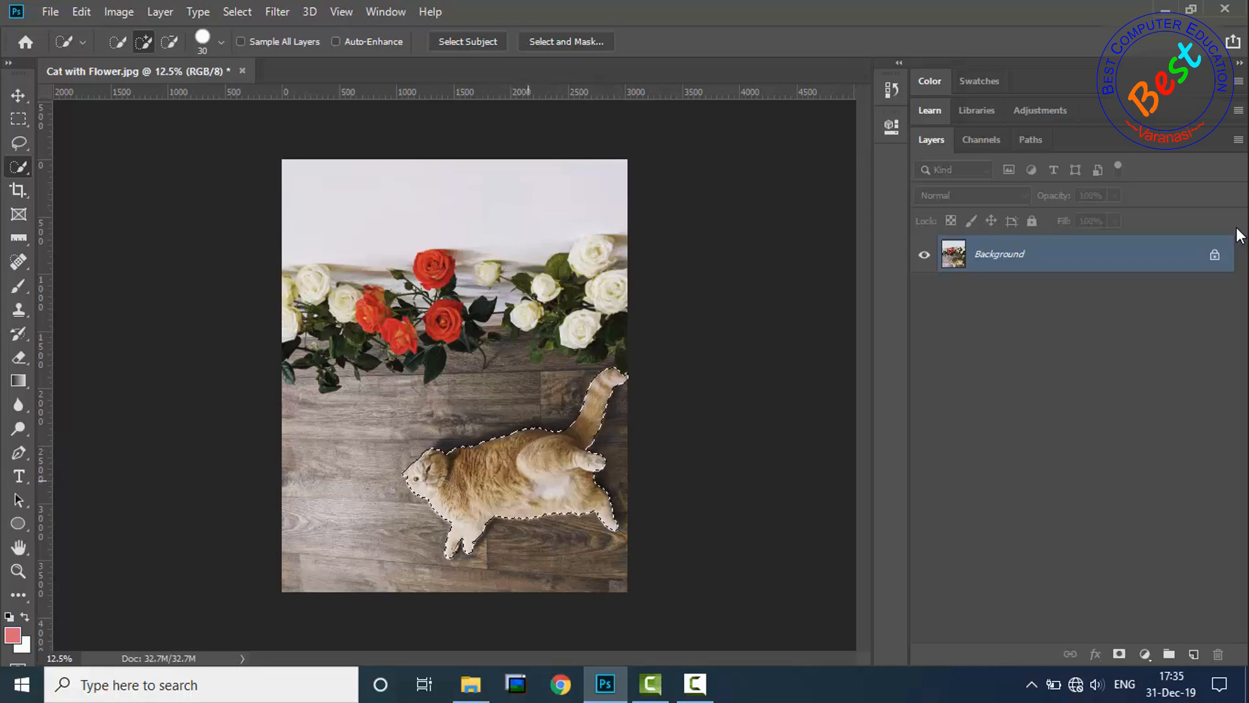
# Step: Invert the cat selection to cover the background and add a Hue/Saturation adjustment layer named "No BG Color"
pyautogui.rightClick(513, 480)
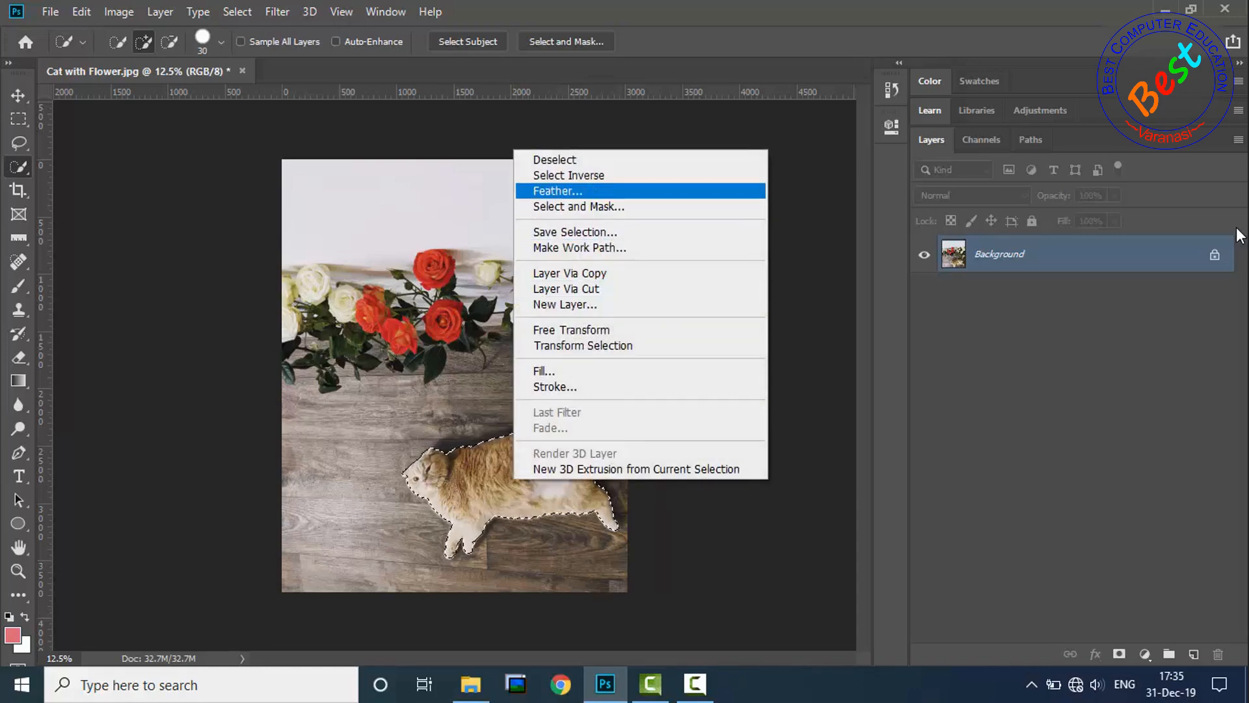
pyautogui.click(558, 175)
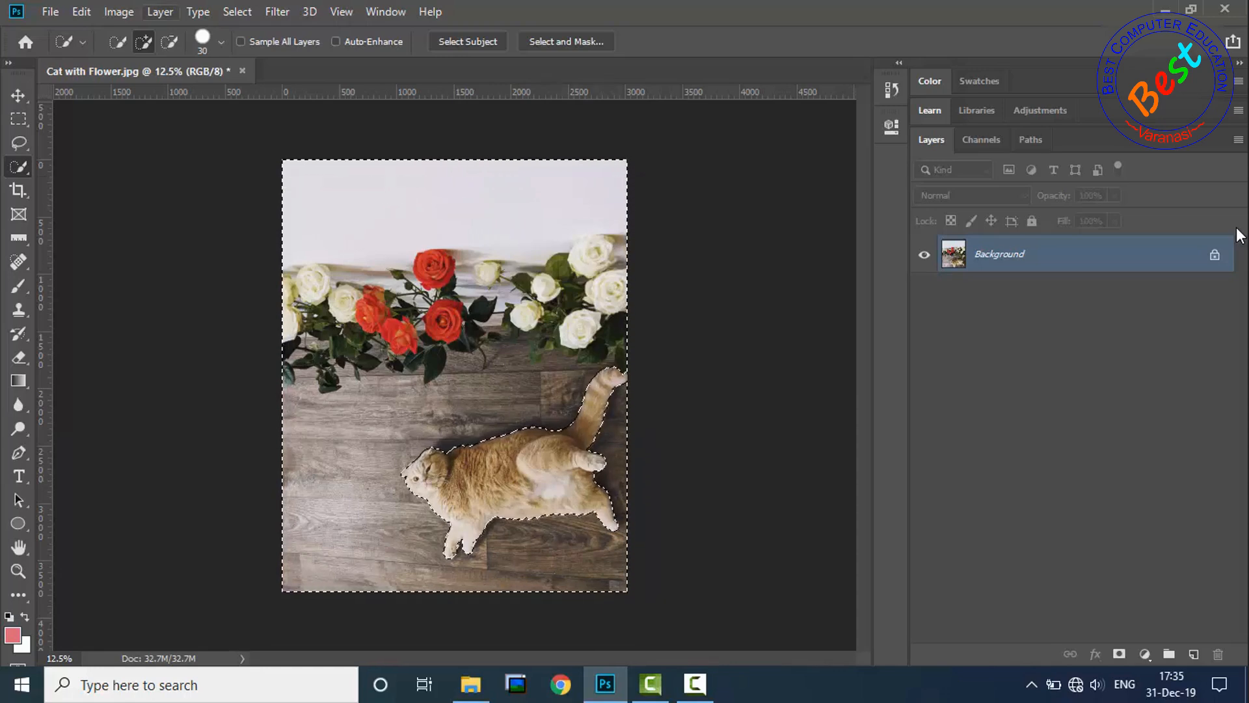
pyautogui.click(159, 12)
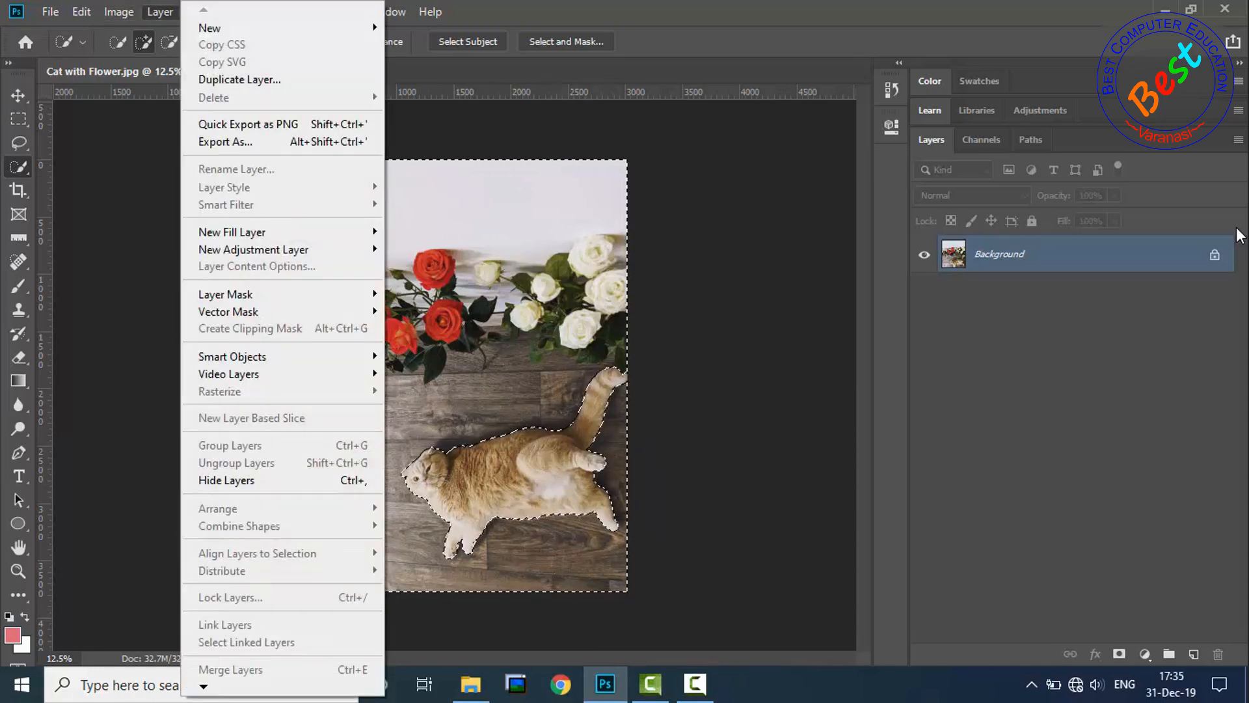
pyautogui.moveTo(286, 249)
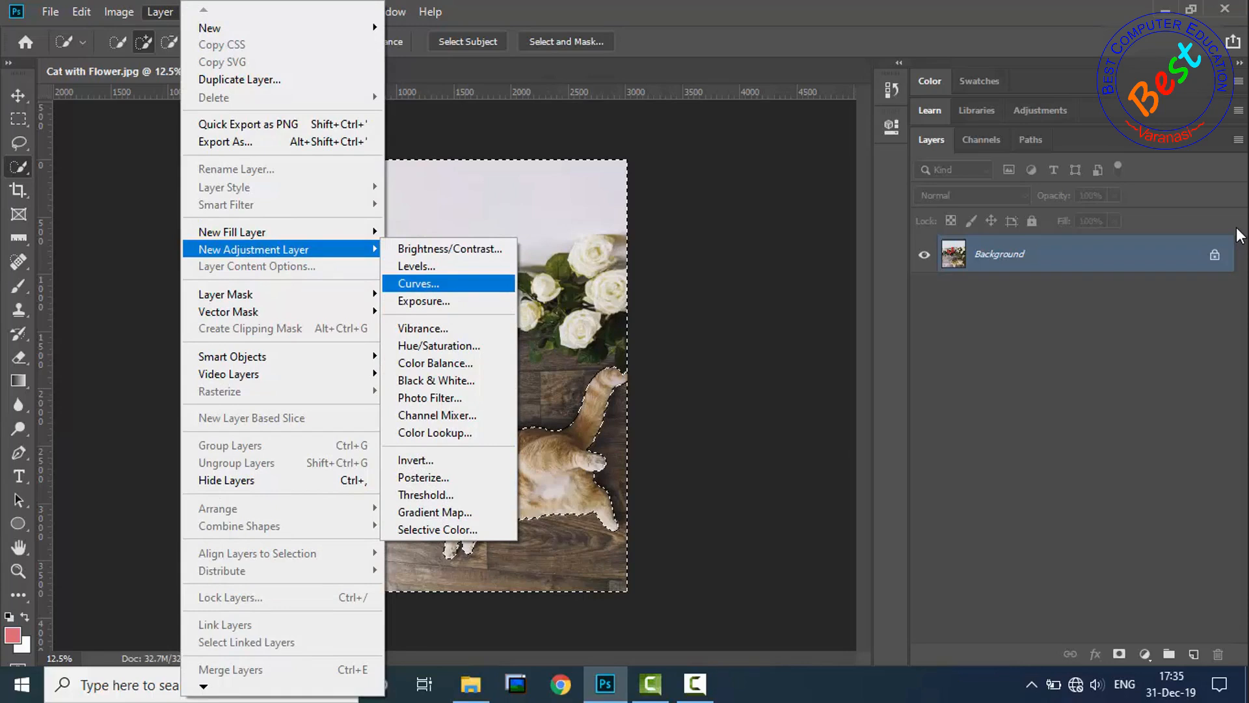
pyautogui.click(439, 346)
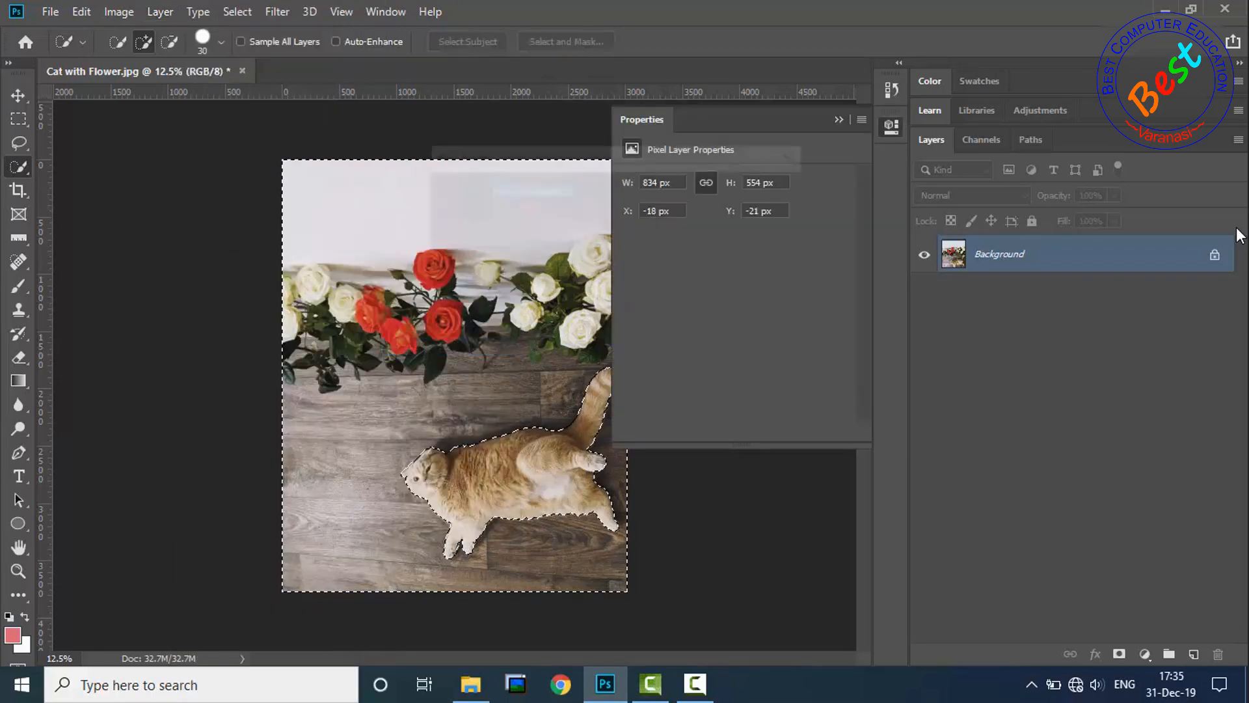
pyautogui.write('No ')
pyautogui.write('BG C')
pyautogui.write('at')
pyautogui.press('Return')
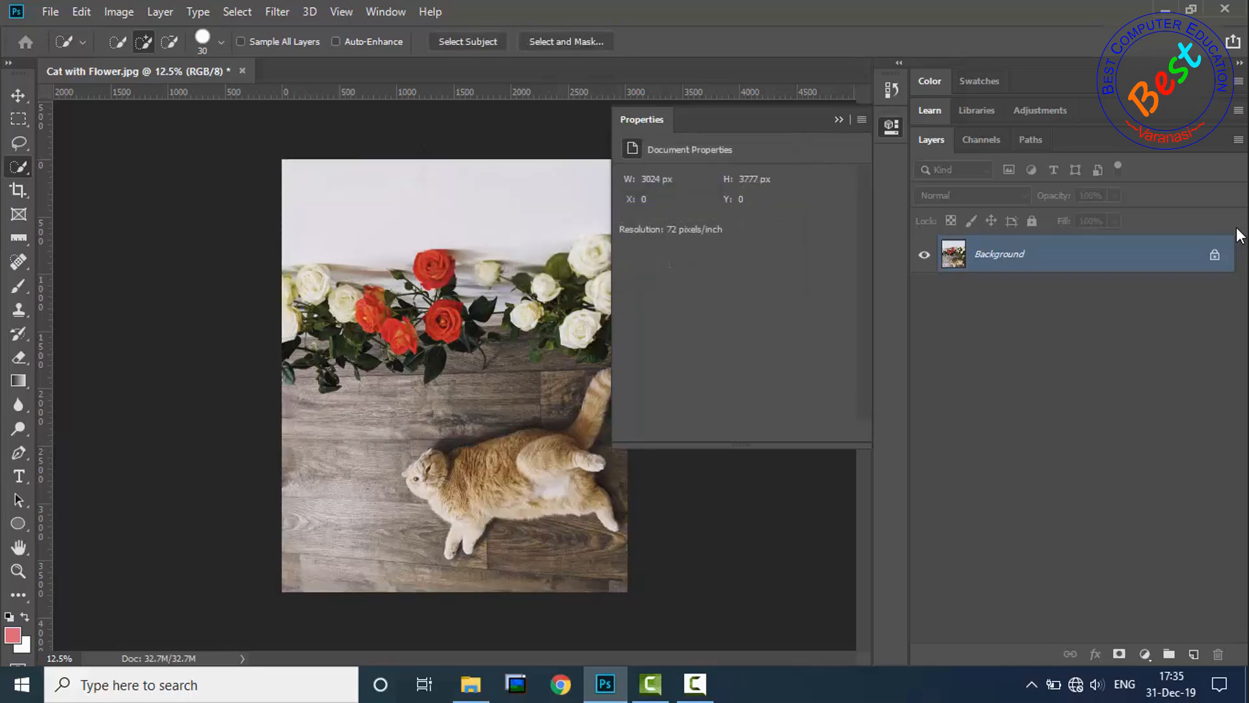
# Step: Set the background adjustment's saturation to -96 and lightness to +8, and collapse its properties
pyautogui.moveTo(734, 285); pyautogui.dragTo(644, 285)
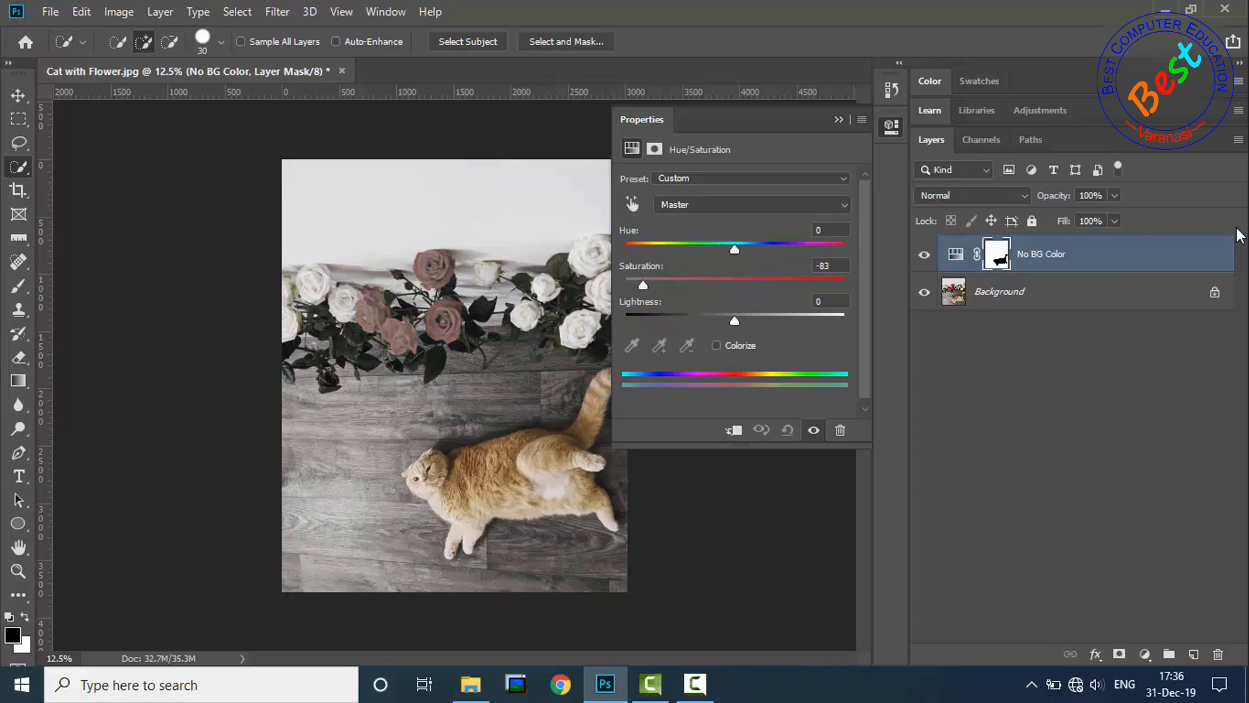
pyautogui.moveTo(734, 321); pyautogui.dragTo(742, 321)
pyautogui.moveTo(640, 285); pyautogui.dragTo(629, 285)
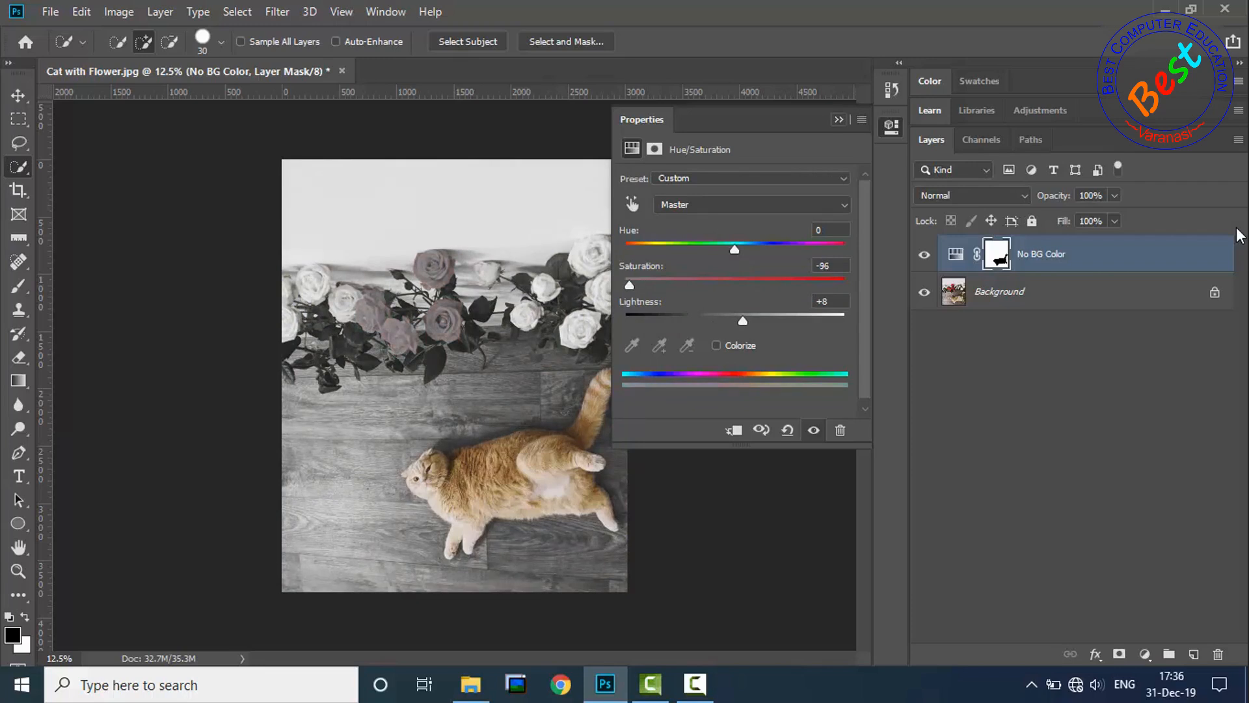
pyautogui.click(838, 119)
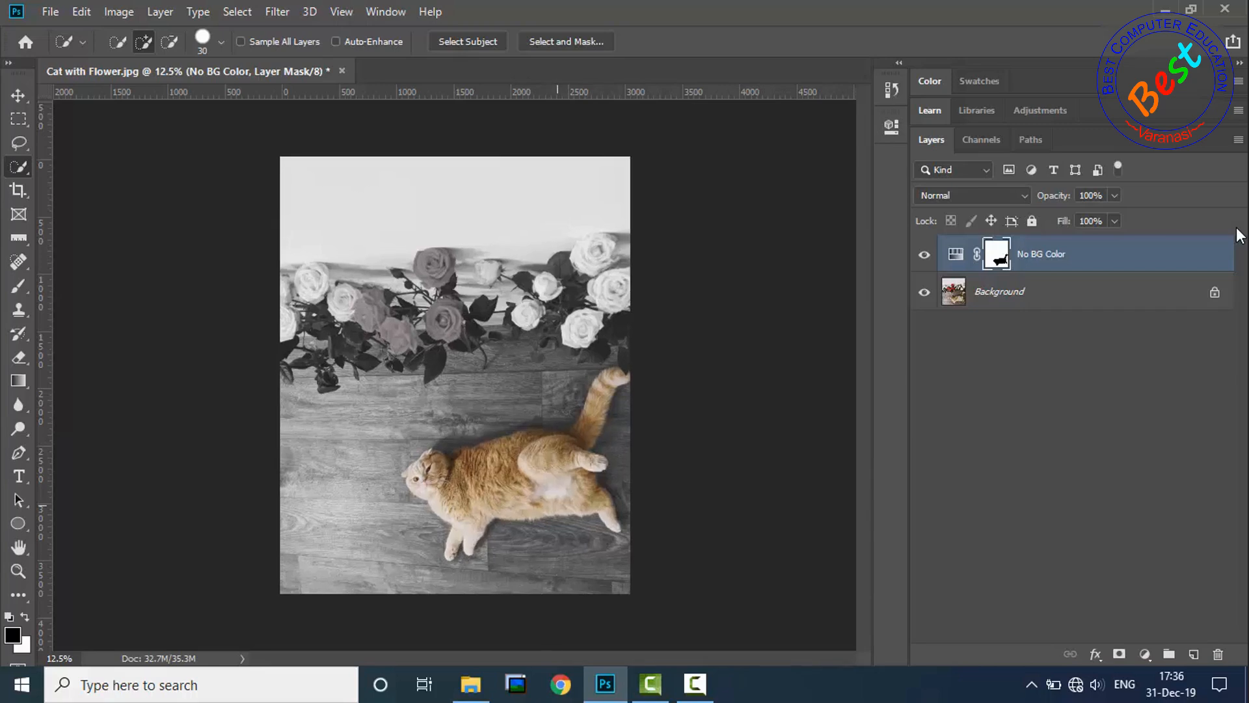
# Step: Examine the colour boundary at 100% along the cat's belly, hind legs and tail for fur-edge flaws
pyautogui.hotkey('ctrl', '+')
pyautogui.hotkey('ctrl', '+')
pyautogui.hotkey('ctrl', '+')
pyautogui.scroll(-7, 1238, 235)
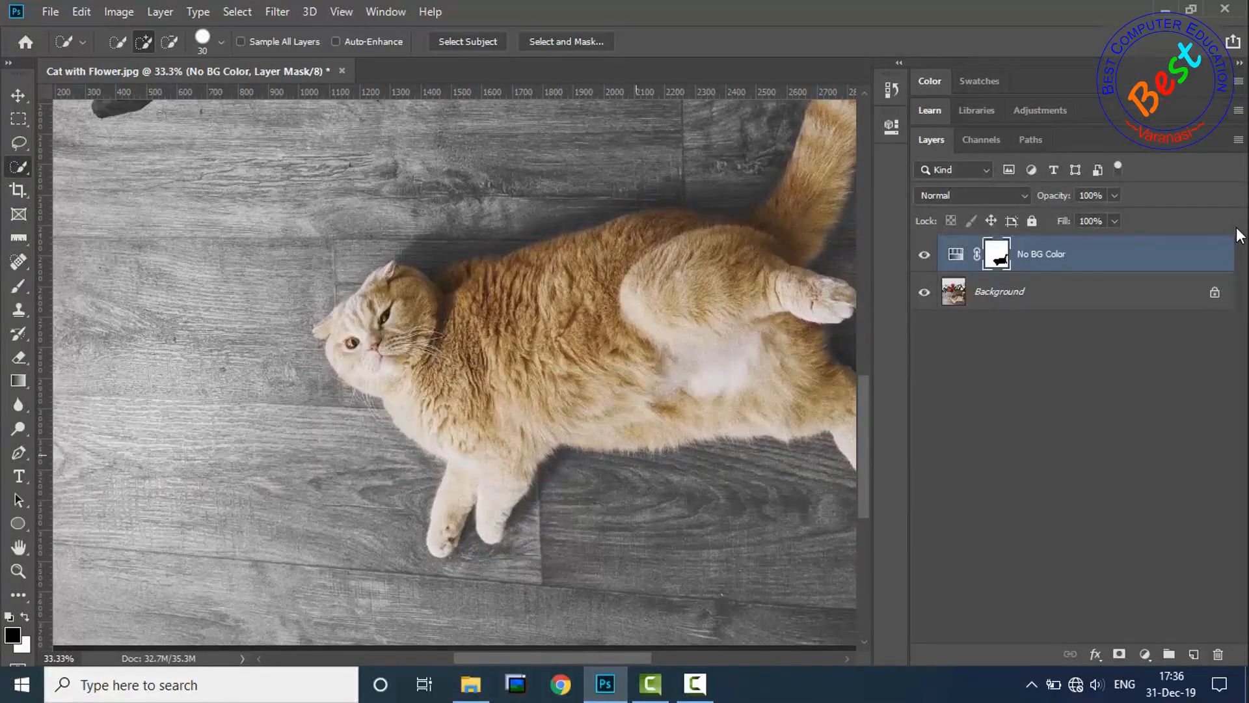
pyautogui.hotkey('ctrl', '+')
pyautogui.hotkey('ctrl', '+')
pyautogui.hotkey('ctrl', '+')
pyautogui.scroll(-4, 1238, 235)
pyautogui.hscroll(4, 1238, 235)
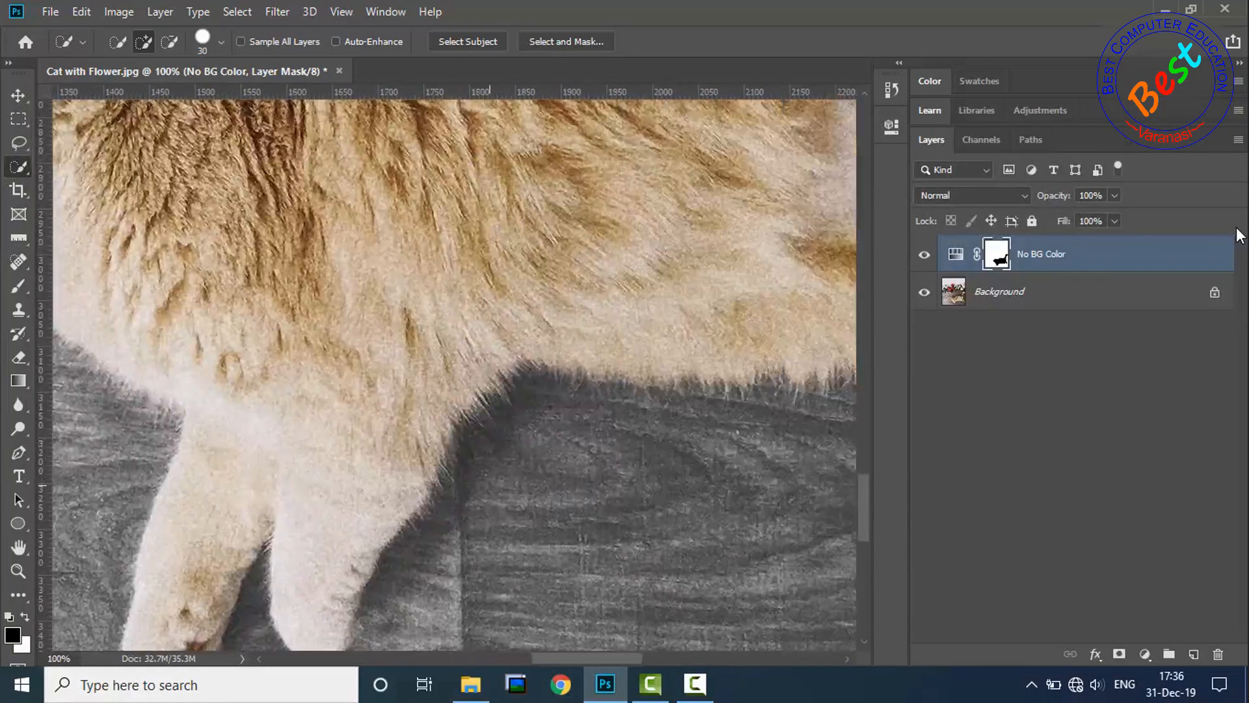
pyautogui.hscroll(6, 1238, 234)
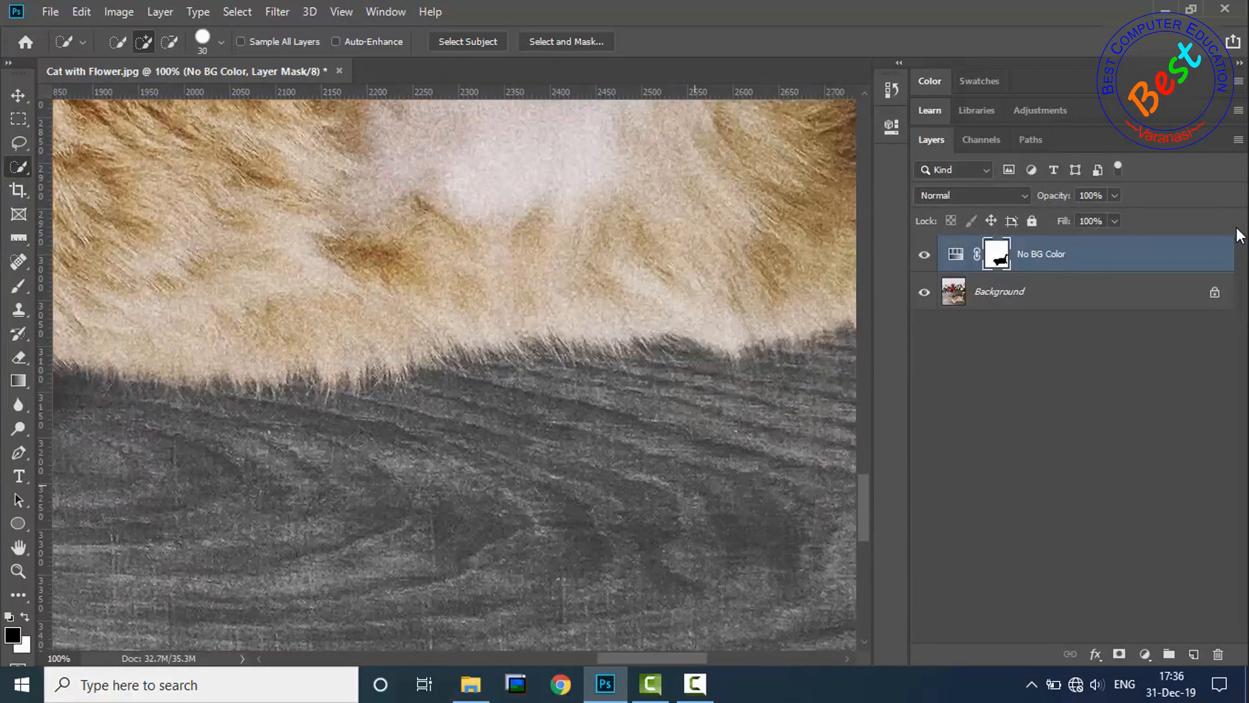
pyautogui.hscroll(2, 1238, 235)
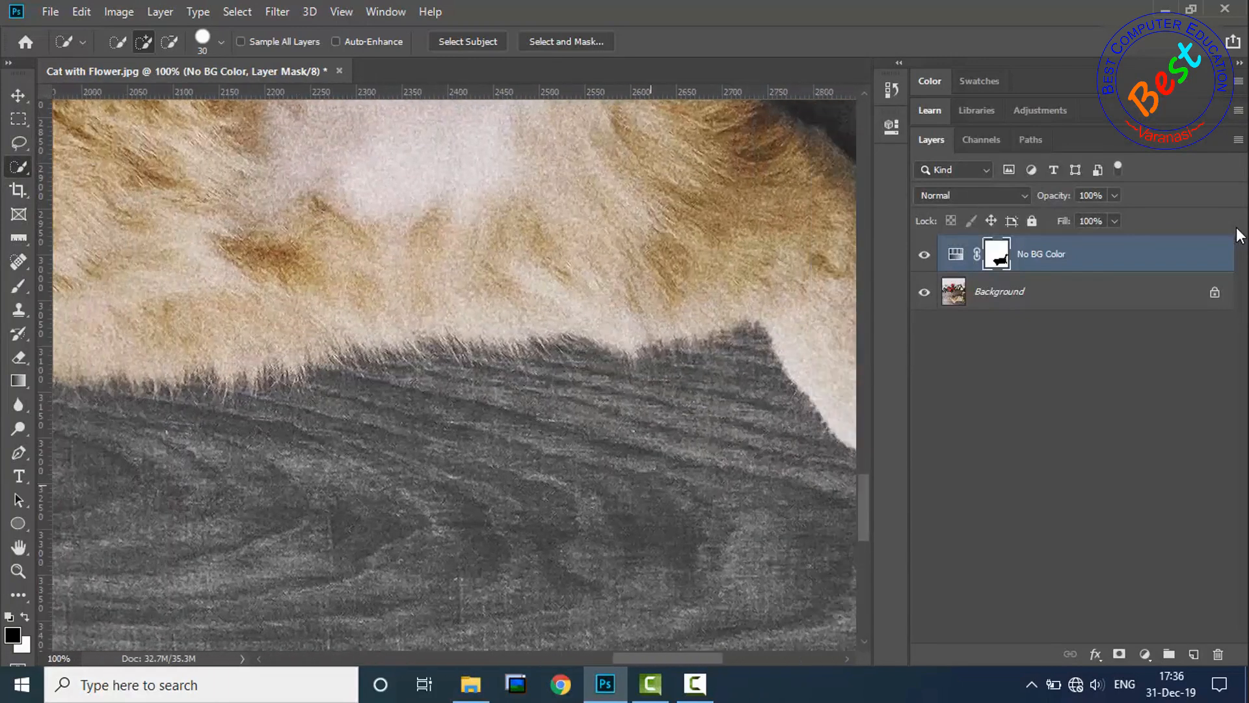
pyautogui.hscroll(5, 1237, 228)
pyautogui.scroll(6, 1237, 228)
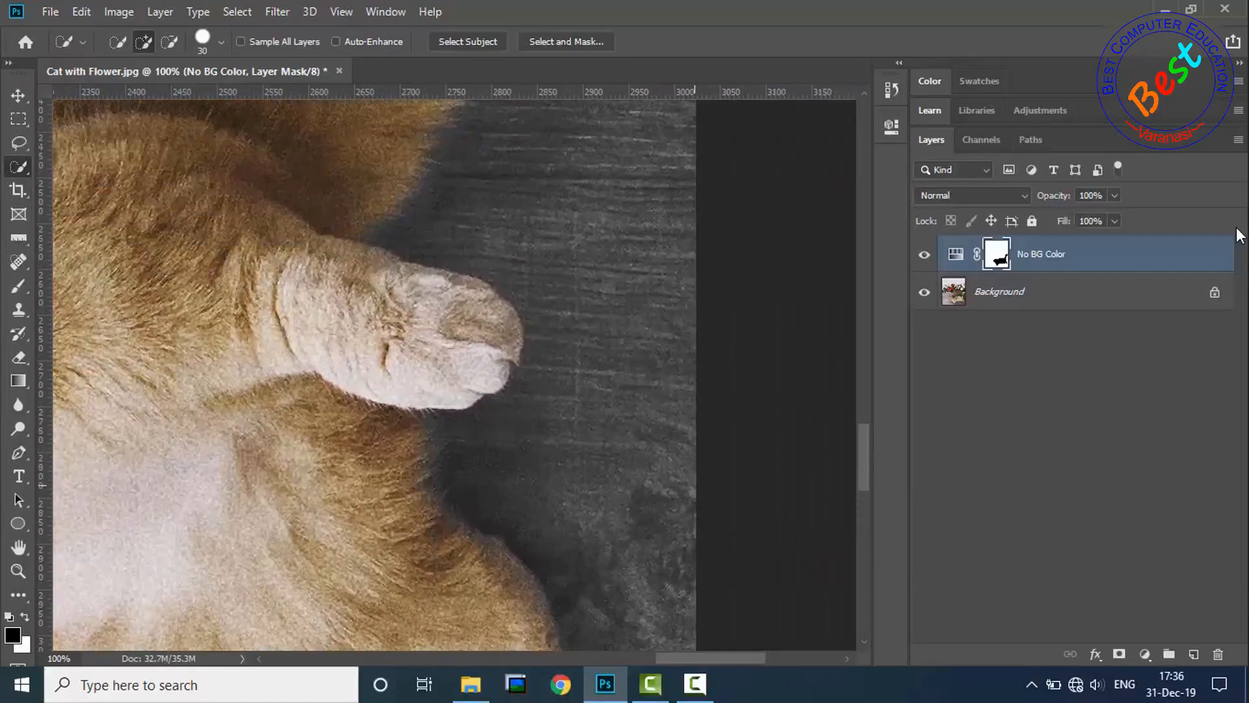
pyautogui.scroll(8, 1237, 235)
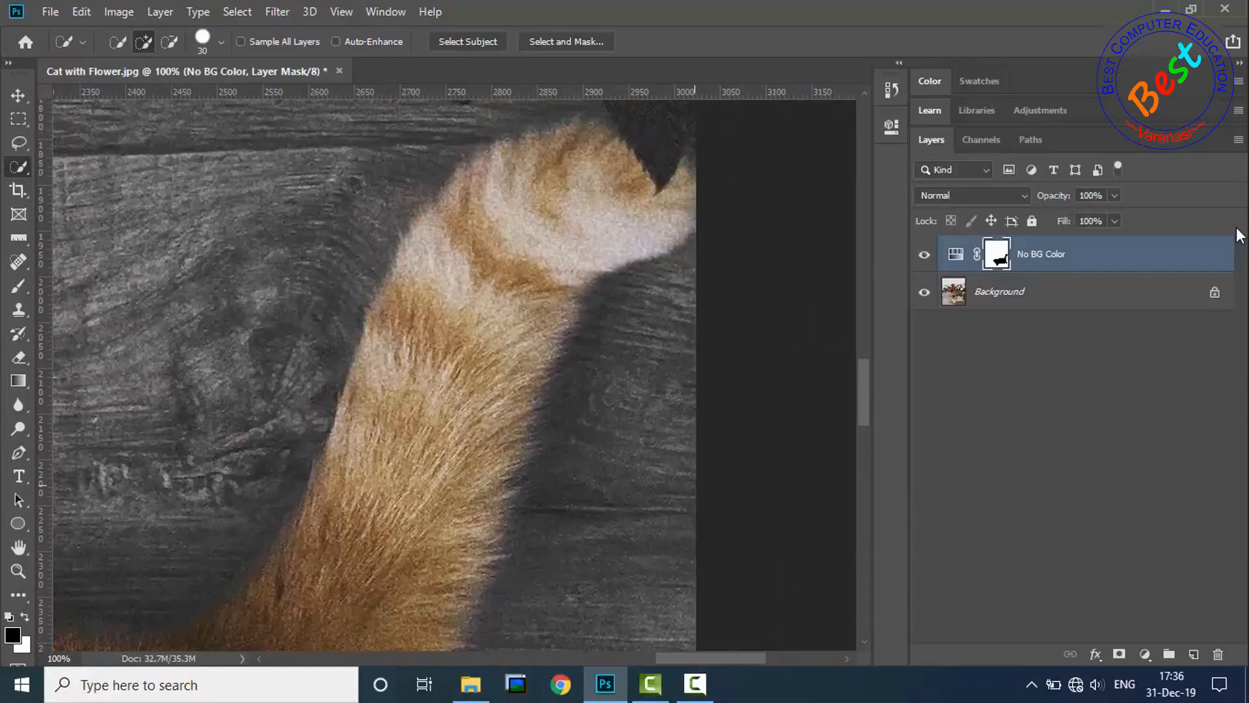
pyautogui.scroll(4, 1238, 234)
pyautogui.scroll(-4, 1238, 235)
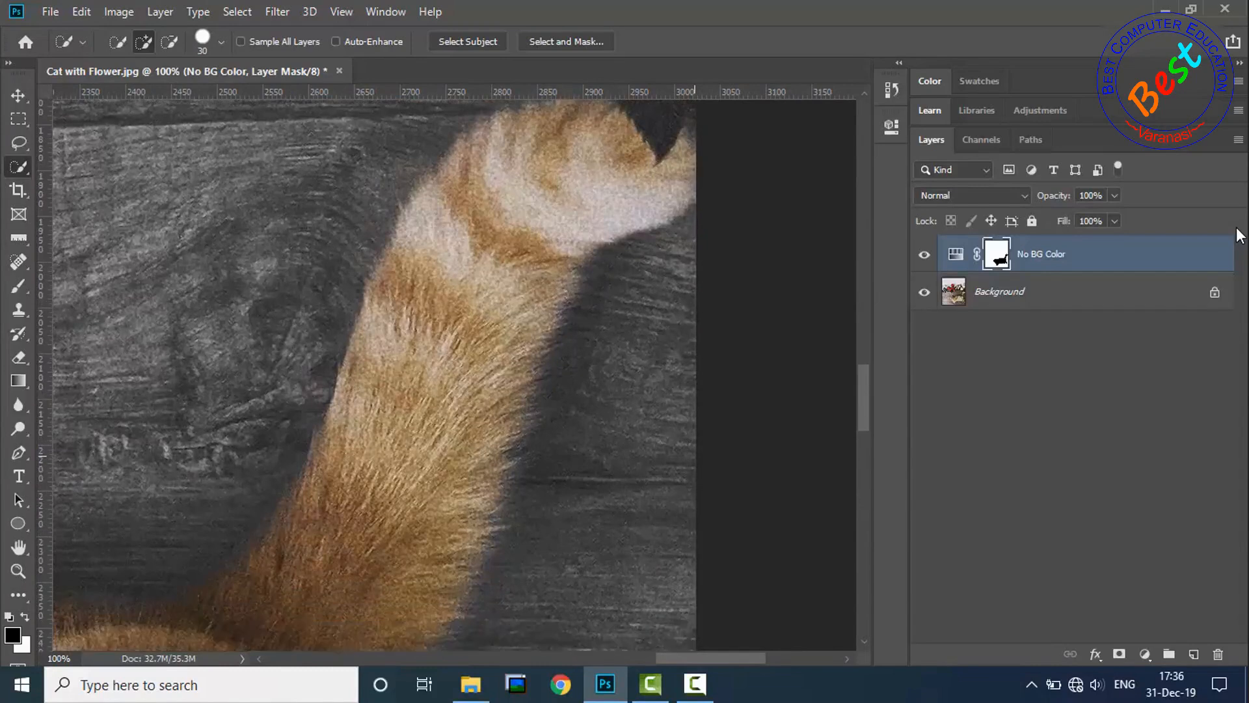
pyautogui.scroll(-10, 1236, 235)
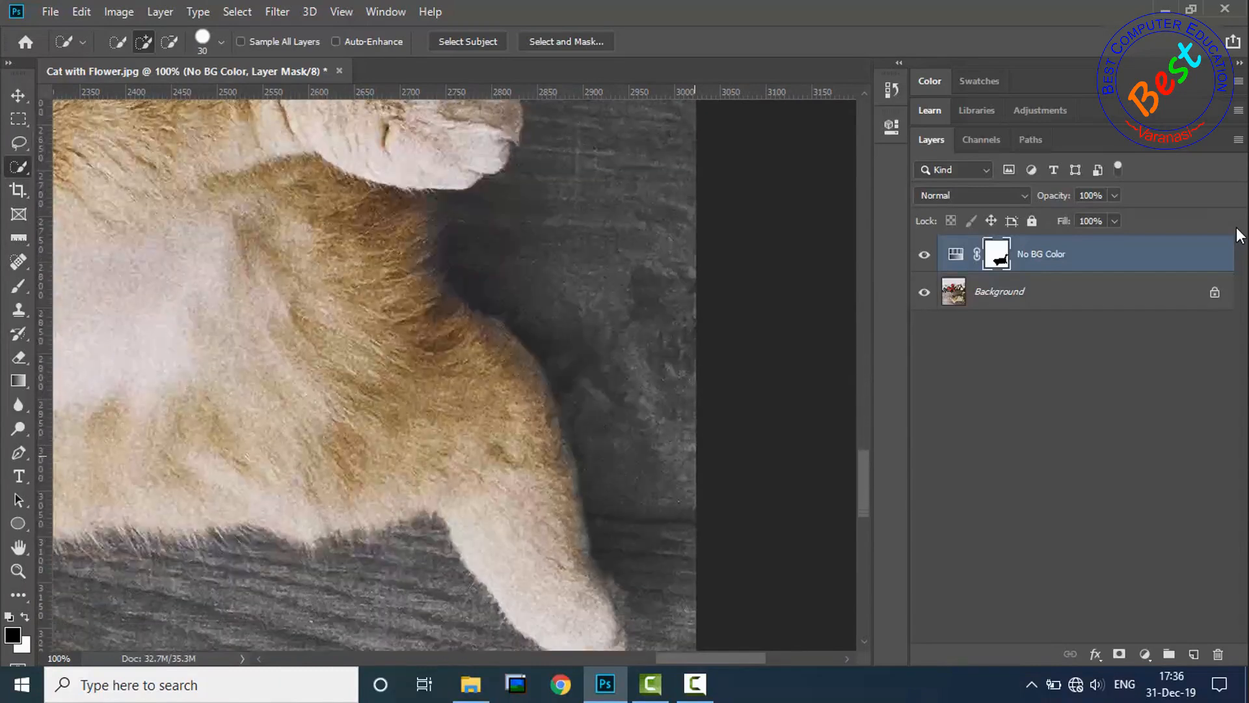
pyautogui.scroll(1, 1237, 235)
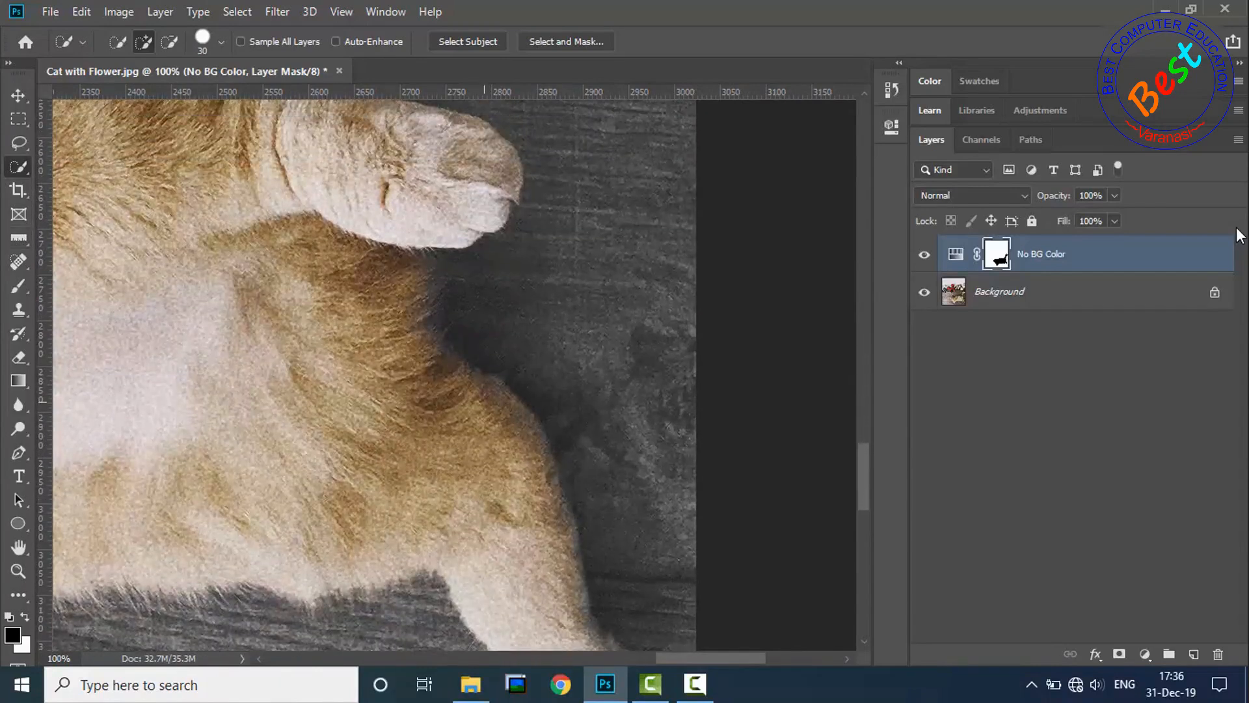
# Step: Paint black on the No BG Color mask with a 21 px brush along the fur edge between the cat's hind legs
pyautogui.press('b')
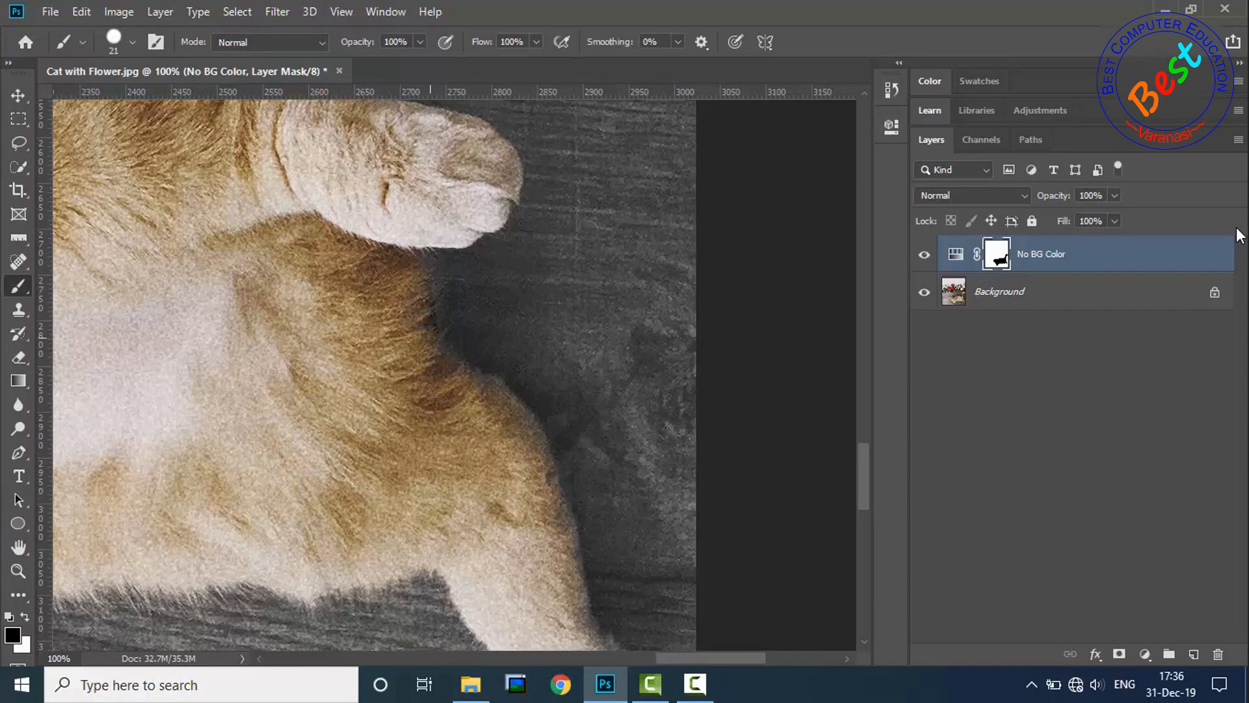
pyautogui.moveTo(443, 332); pyautogui.dragTo(433, 260)
pyautogui.moveTo(448, 355); pyautogui.dragTo(470, 364)
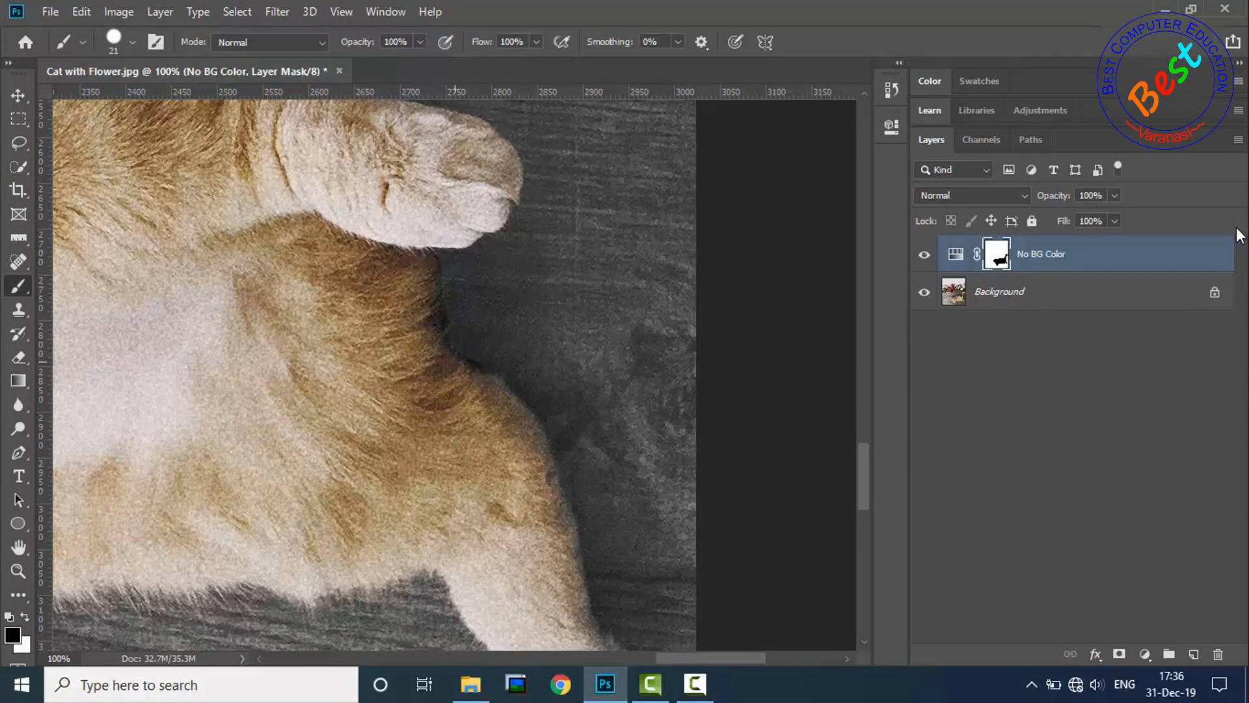
pyautogui.scroll(5, 409, 444)
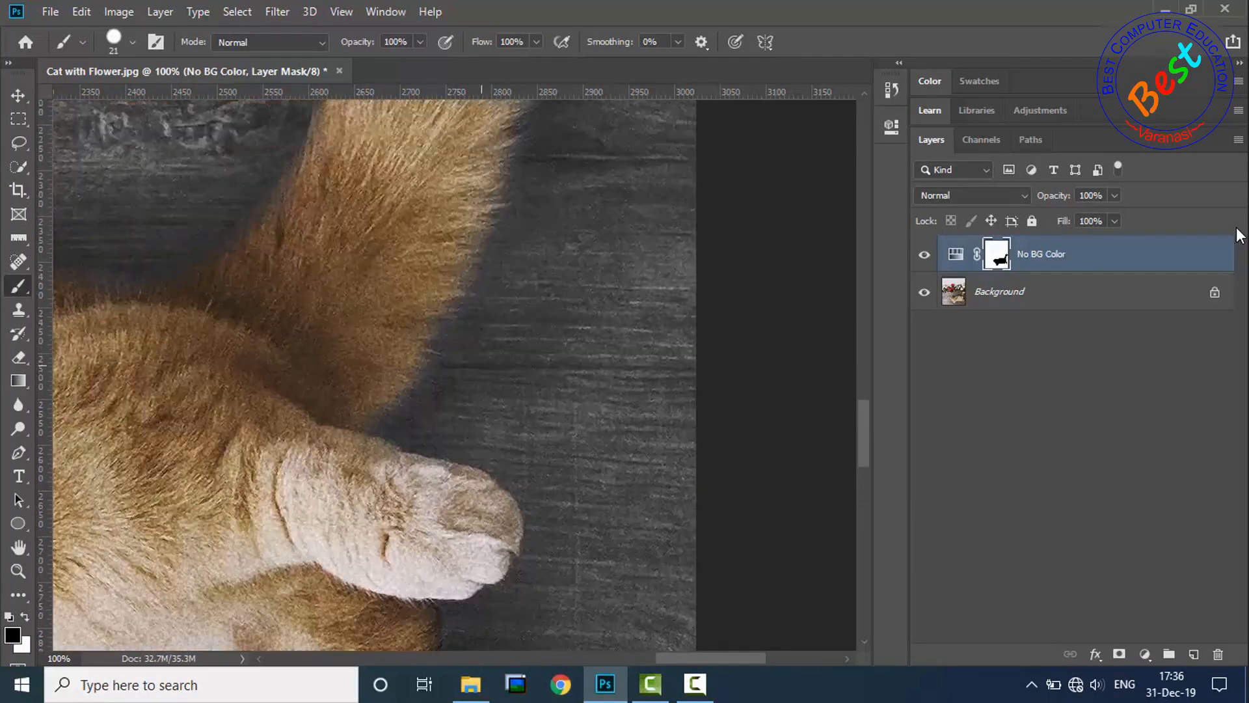